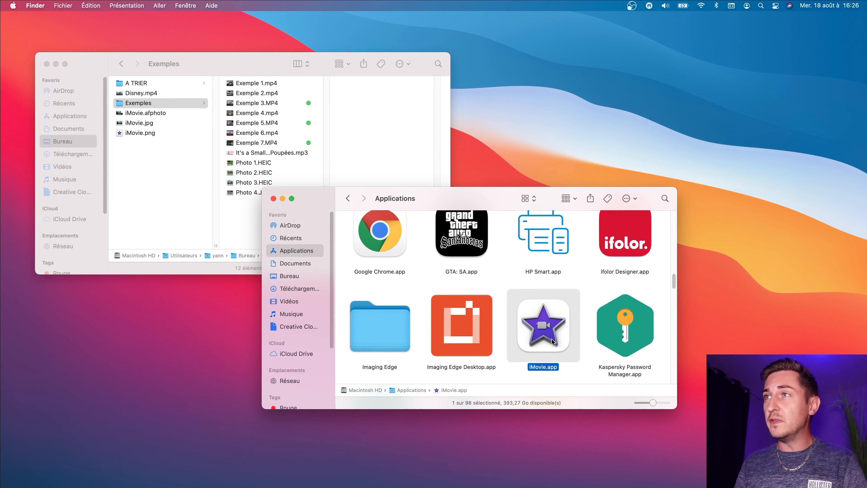
Launch iMovie and create a new Film project from the projects overview.
double_click(549, 318)
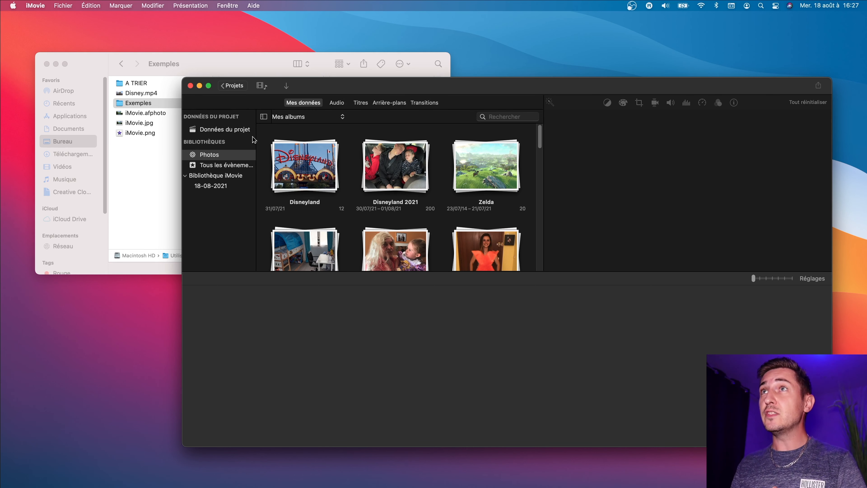
left_click(232, 87)
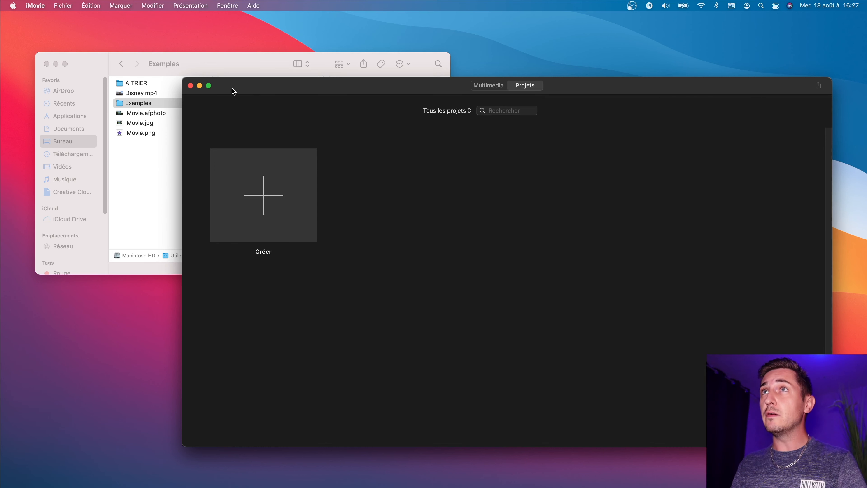
left_click(264, 206)
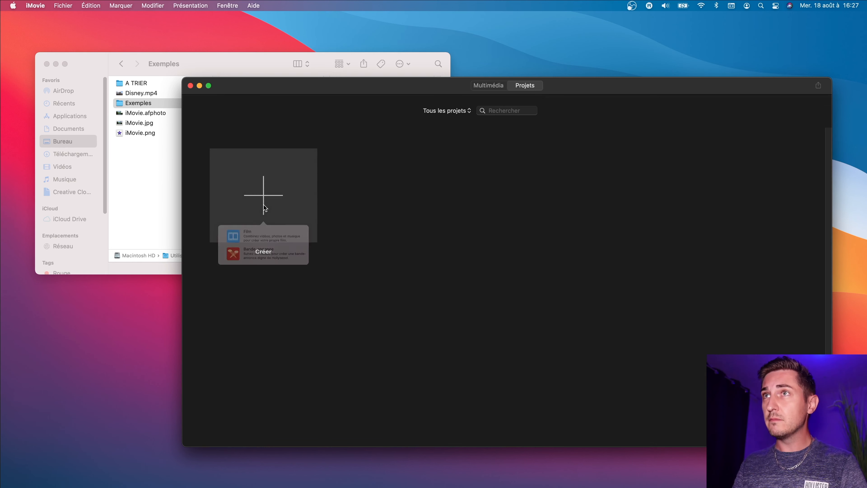
left_click(255, 247)
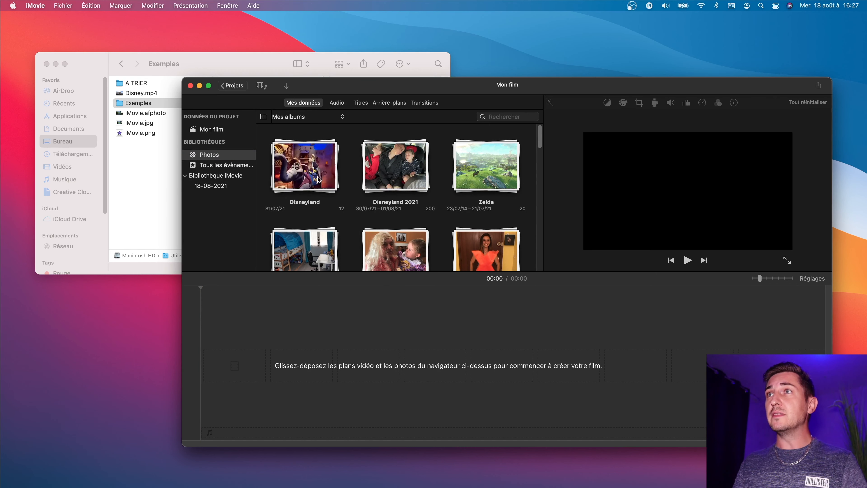
Open the Disneyland album in the Photos library and look through its pictures.
double_click(309, 178)
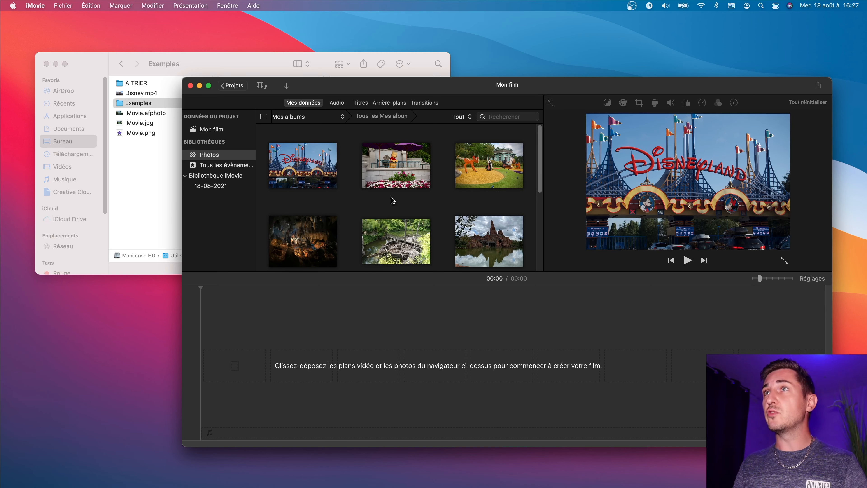
scroll(479, 239, "down", 5)
scroll(480, 239, "up", 5)
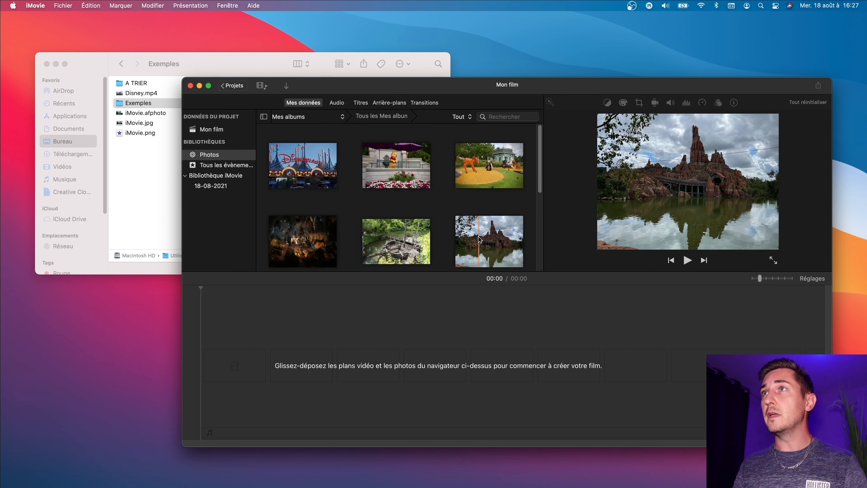
Check the It's a Small World mp3 in Finder's Exemples folder, and return to iMovie to enlarge its window.
left_click(231, 64)
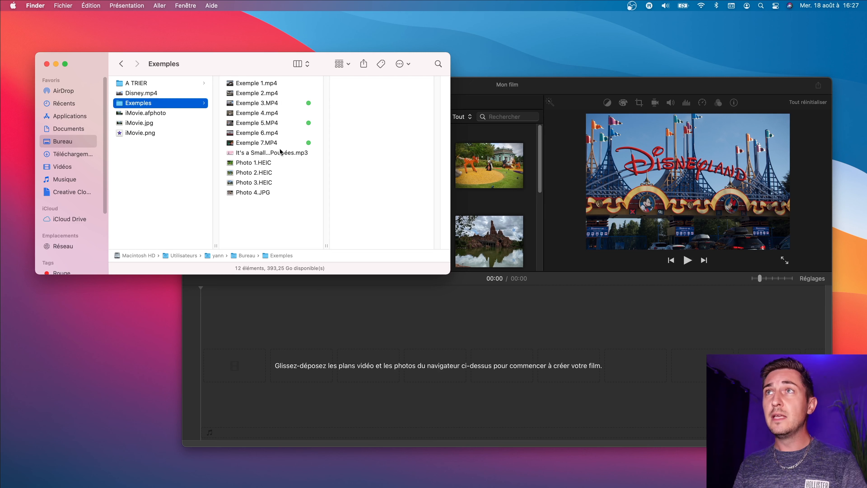
left_click(304, 154)
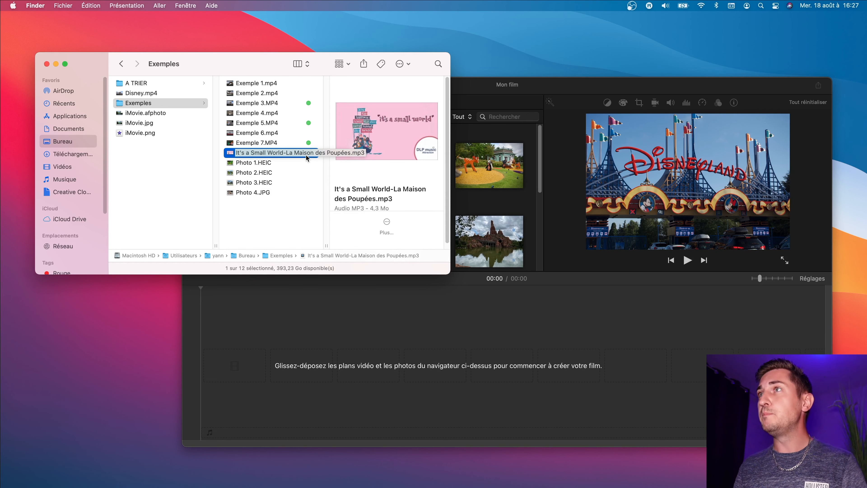
left_click(525, 211)
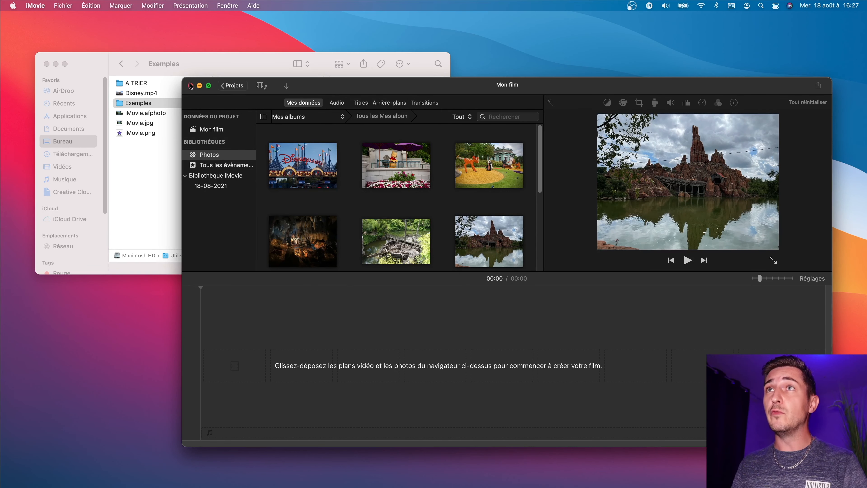
left_click_drag(183, 78, 110, 18)
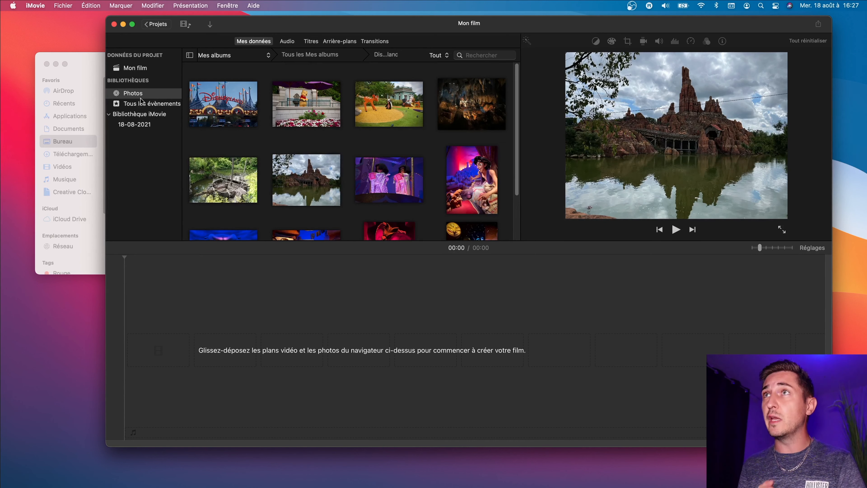
Try selecting groups of photos in the Disneyland album, and select only the Disneyland entrance photo.
left_click(236, 120)
left_click_drag(440, 190, 175, 108)
left_click(276, 145)
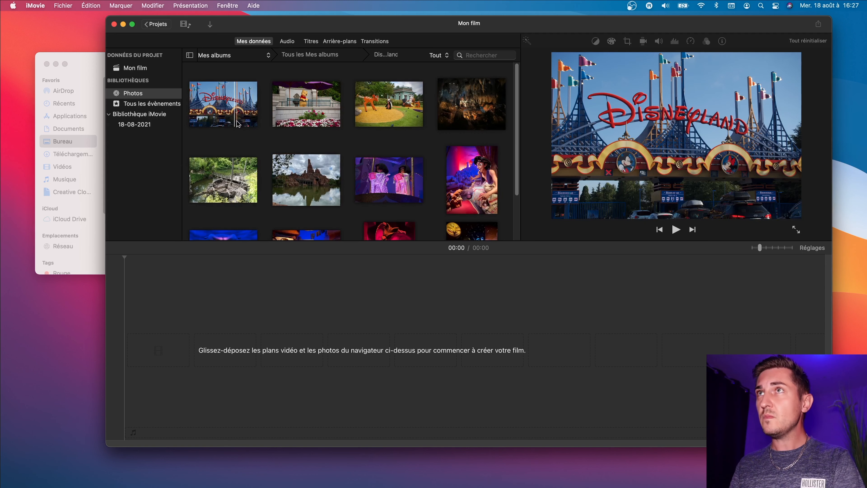
left_click_drag(249, 145, 479, 106)
left_click(323, 138)
left_click(216, 115)
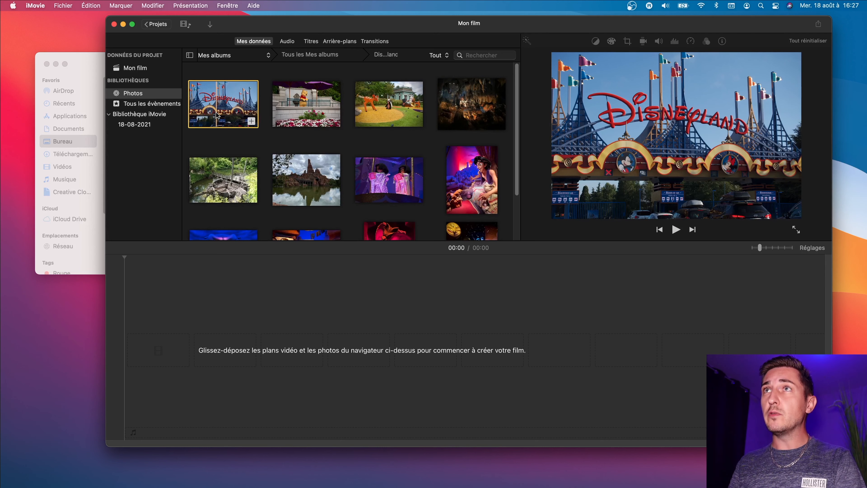
Select all photos in the Disneyland album and clear the selection.
scroll(308, 178, "down", 3)
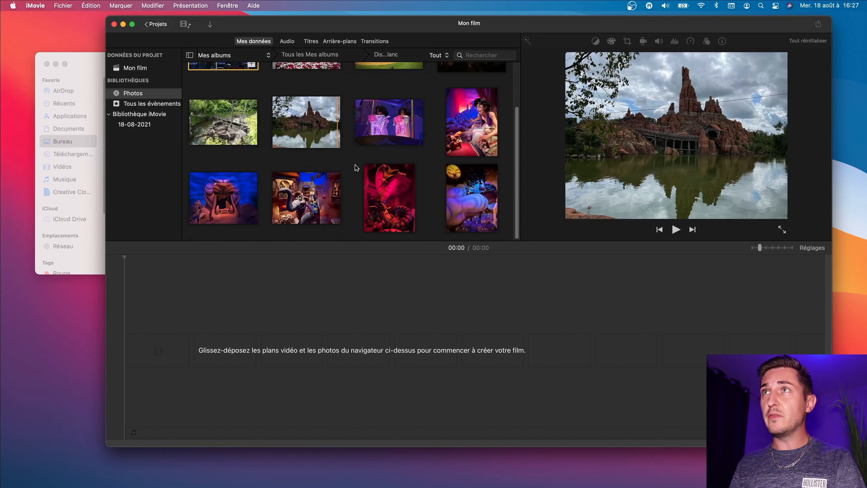
key("super+a")
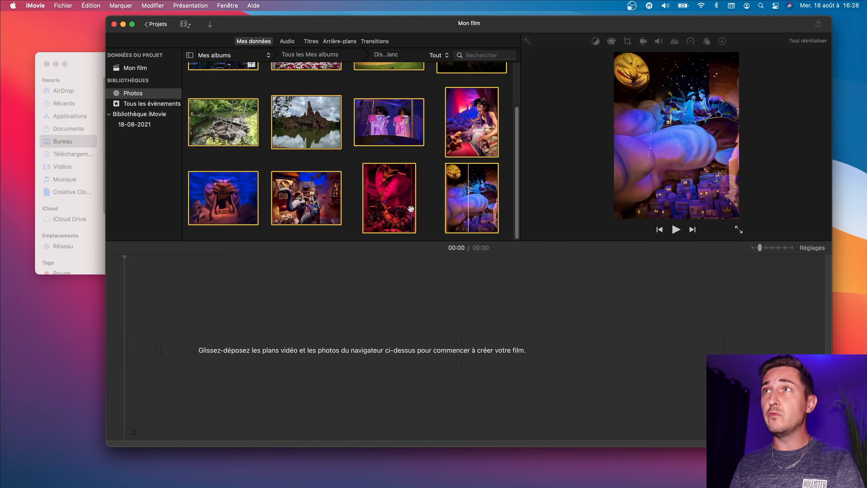
scroll(412, 212, "up", 2)
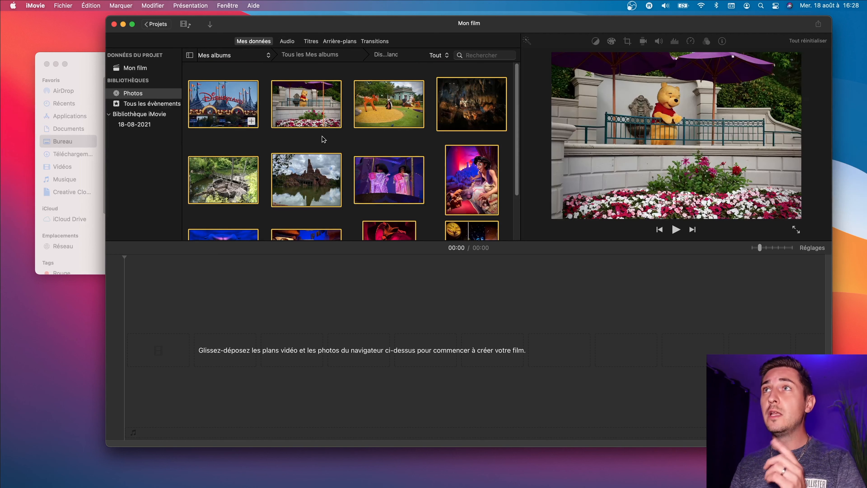
left_click(320, 144)
Select the entrance, rocky mountain, orange fawn and Aladdin photos together in the album, and clear the selection.
left_click(238, 113)
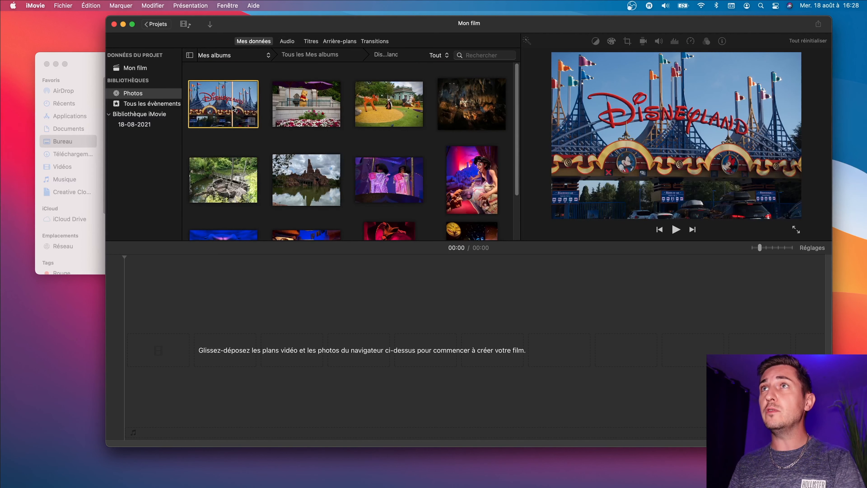
left_click(292, 181, "super")
left_click(379, 115, "super")
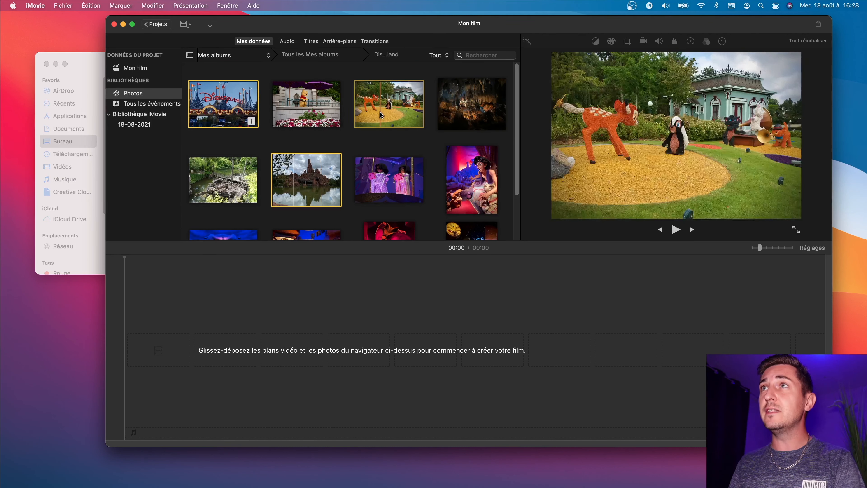
left_click(475, 181, "super")
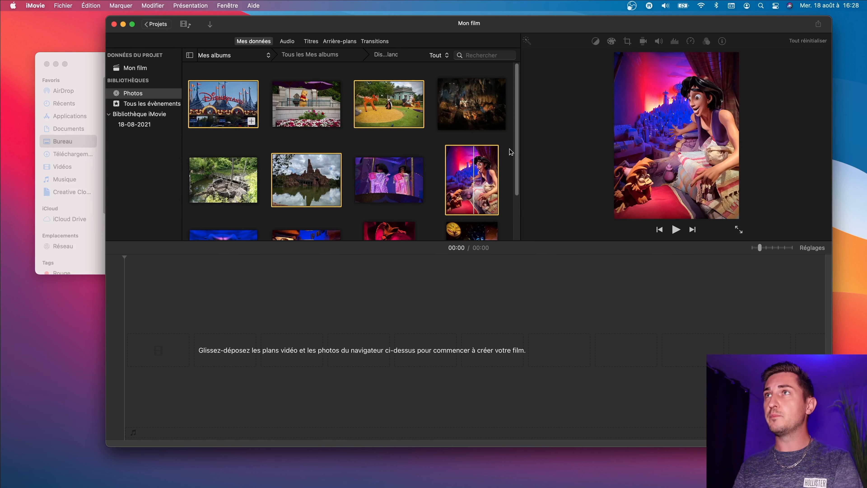
left_click(416, 142)
Add all the album's photos to the timeline at once and delete them from it.
key("super+a")
left_click_drag(229, 111, 202, 349)
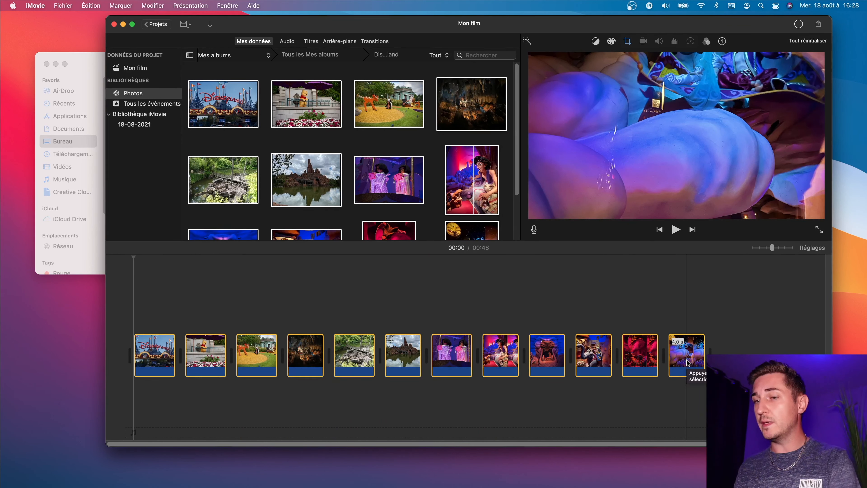
key("BackSpace")
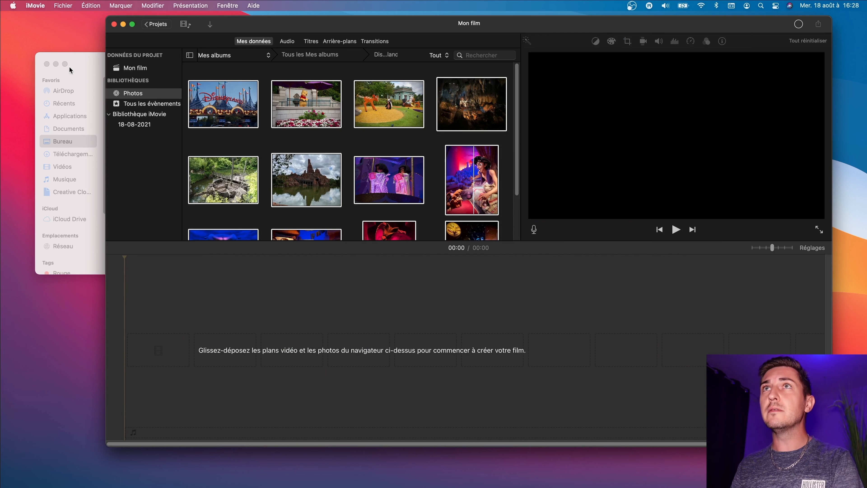
Add Photo 1.HEIC, Photo 2.HEIC, Photo 3.HEIC and Photo 4.JPG from Finder's Exemples folder to the empty timeline.
left_click(80, 68)
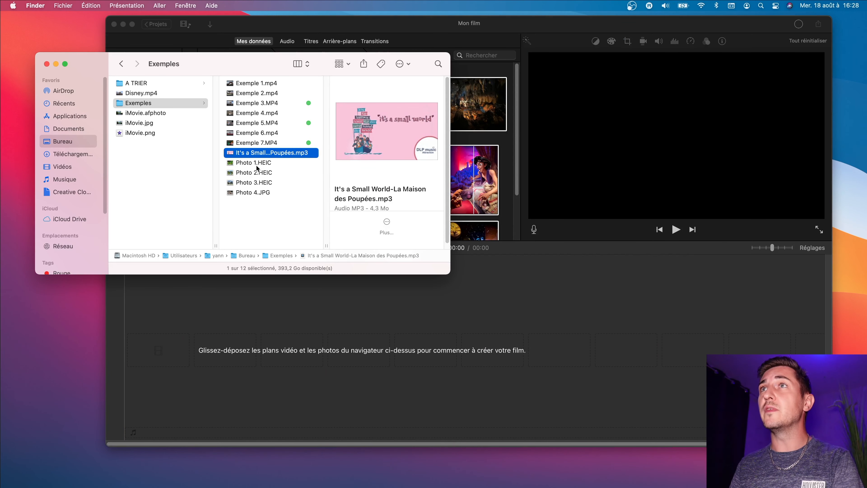
left_click(264, 225)
left_click_drag(265, 224, 261, 167)
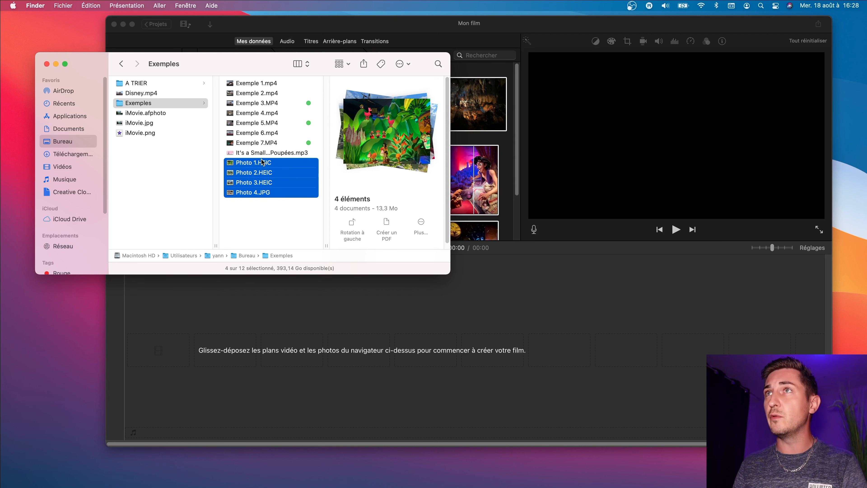
left_click_drag(259, 166, 189, 355)
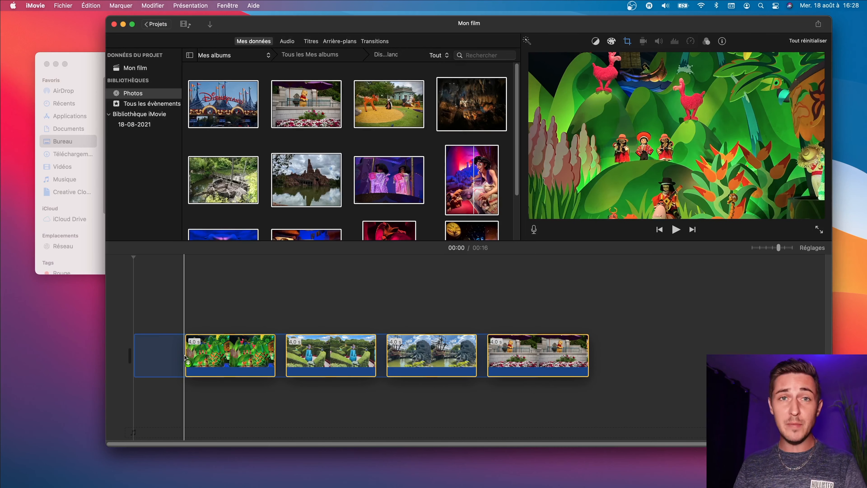
left_click(204, 317)
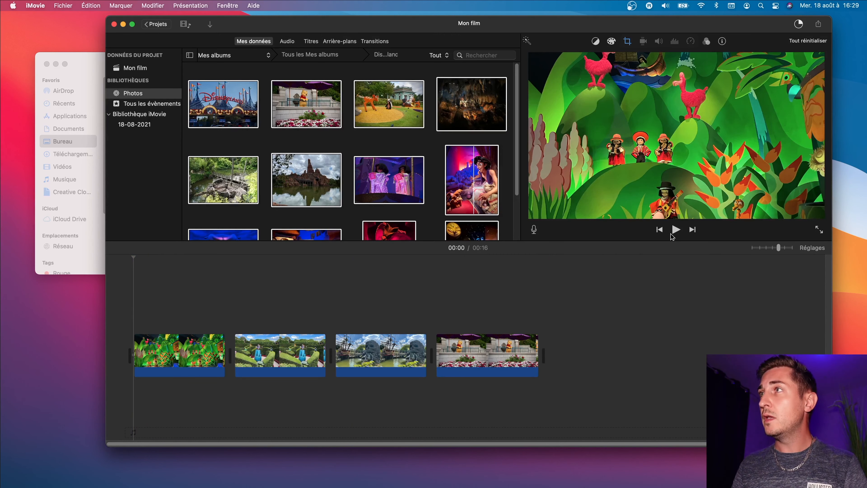
Play the photo sequence and inspect each of the four photo clips in the timeline.
left_click(676, 229)
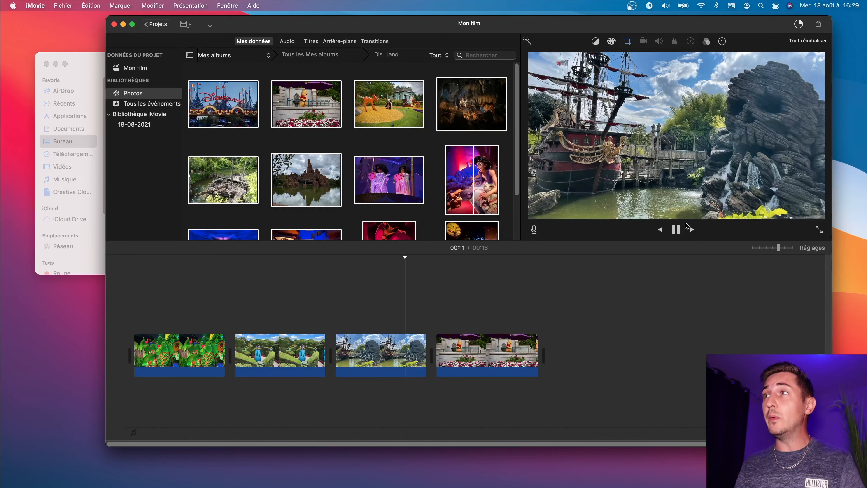
left_click(676, 229)
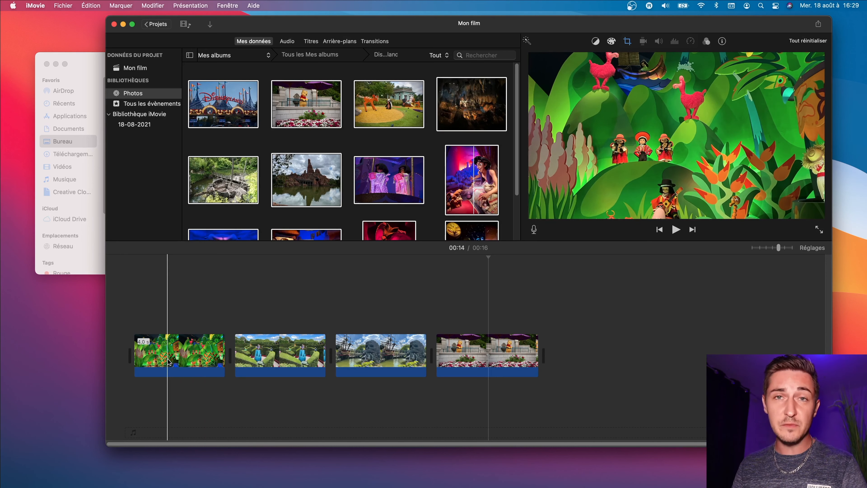
left_click(194, 356)
left_click(270, 353)
left_click(355, 352)
left_click(446, 354)
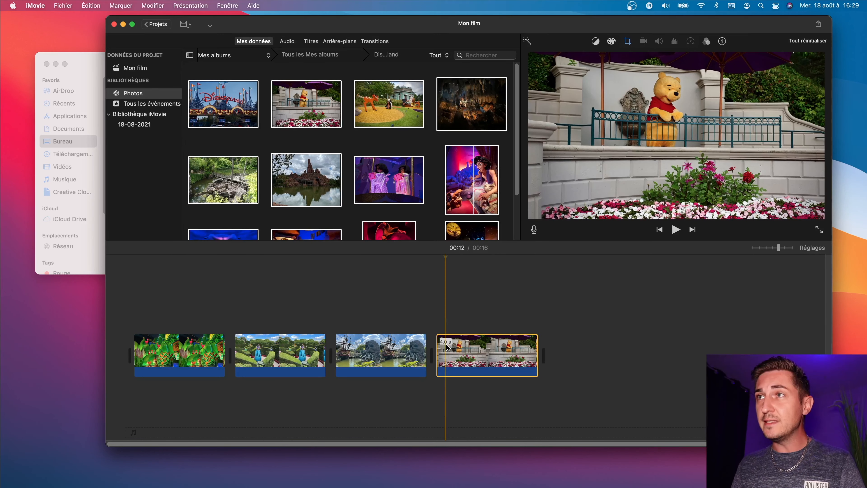
left_click(369, 350)
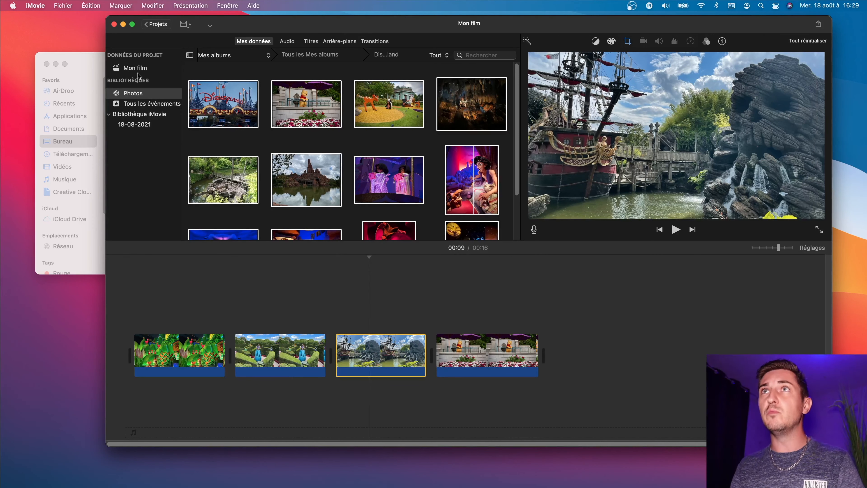
Check the default photo duration in the iMovie preferences and close them.
left_click(36, 6)
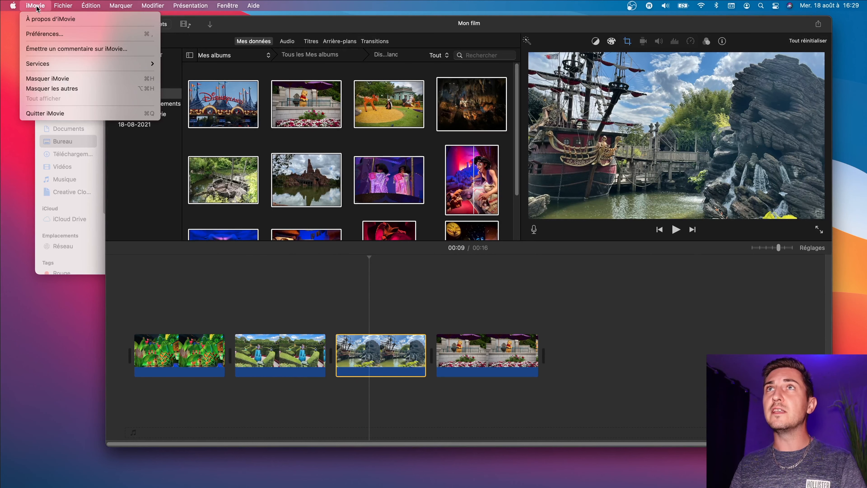
left_click(39, 34)
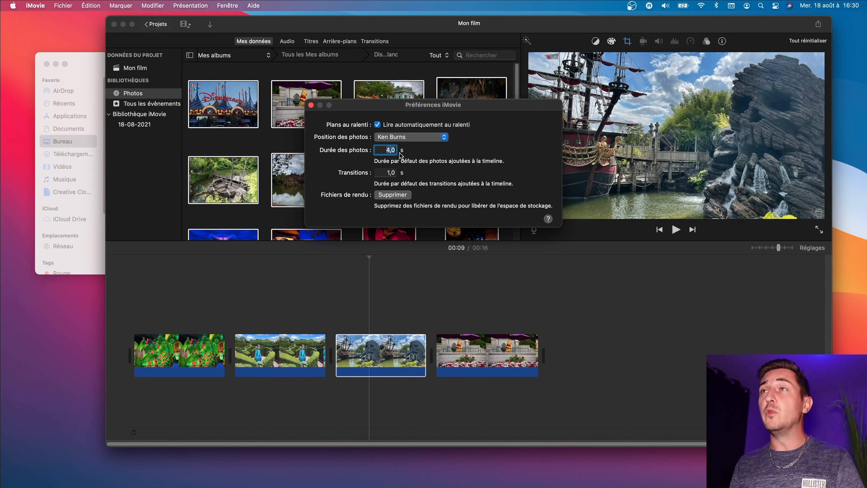
left_click(311, 105)
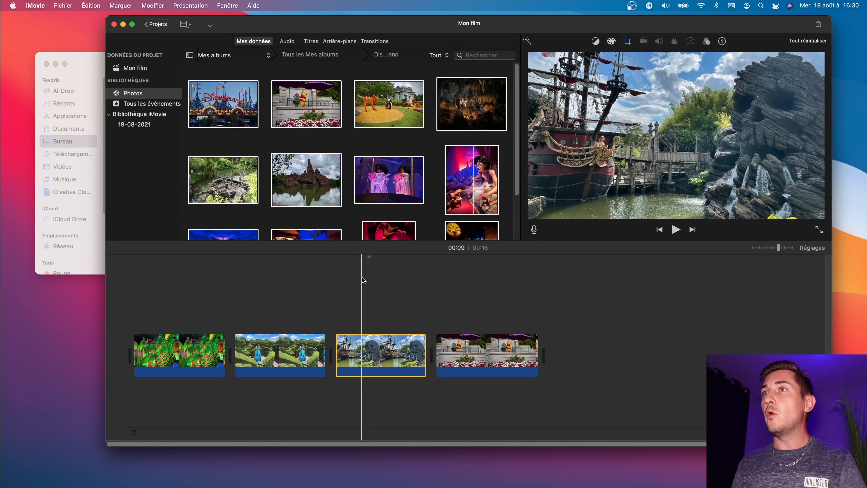
Shorten the second photo clip, the hedge maze, to about 3.2 s by trimming its start.
left_click(282, 326)
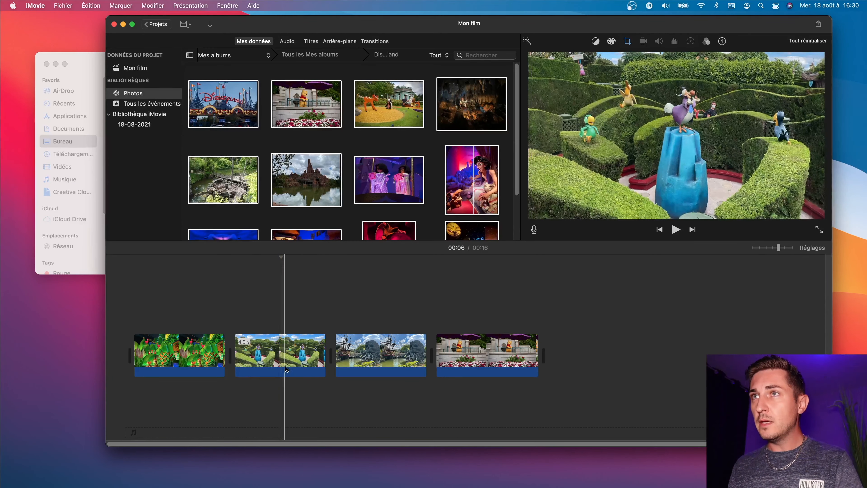
left_click(270, 352)
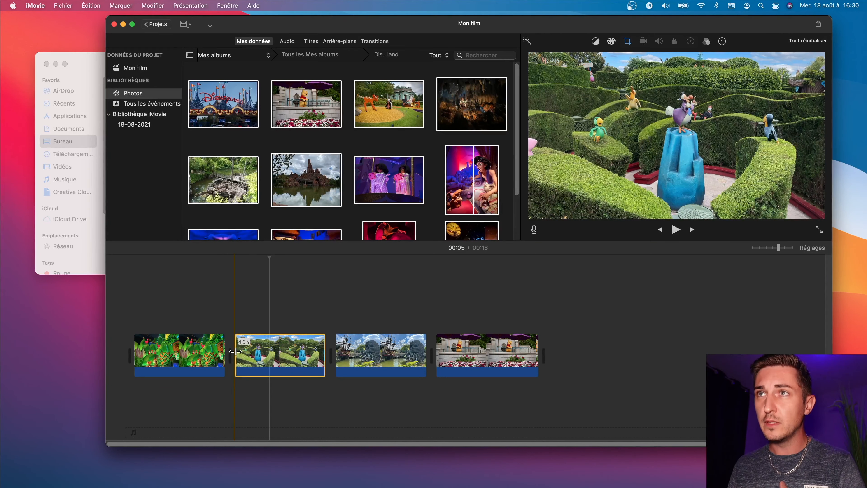
left_click(235, 351)
left_click_drag(235, 351, 253, 359)
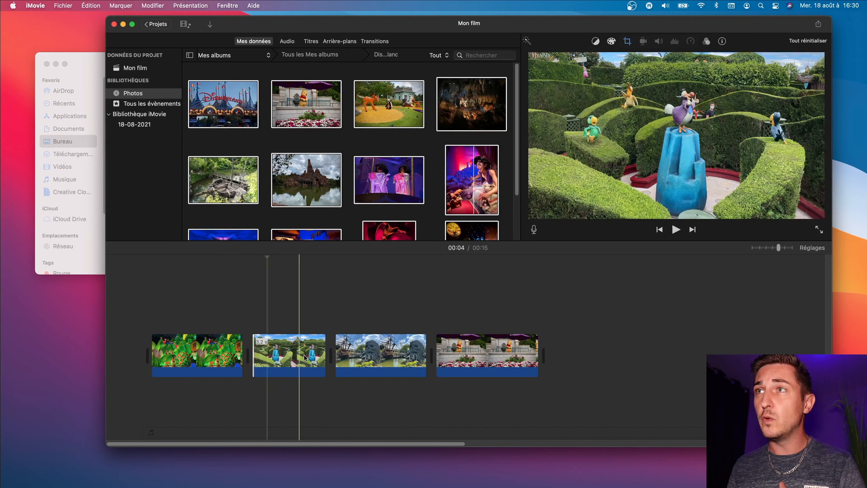
Lengthen the last photo clip, Winnie the Pooh, to about 5 s by extending its end.
left_click(451, 355)
left_click_drag(539, 354, 565, 352)
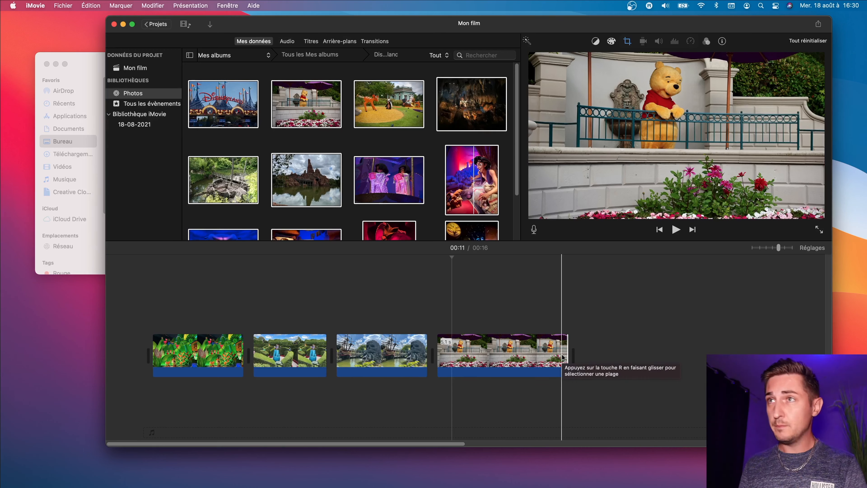
Move the hedge maze and pirate ship clips together to the timeline's start, and put the ship back third, after the dolls clip.
left_click(299, 358)
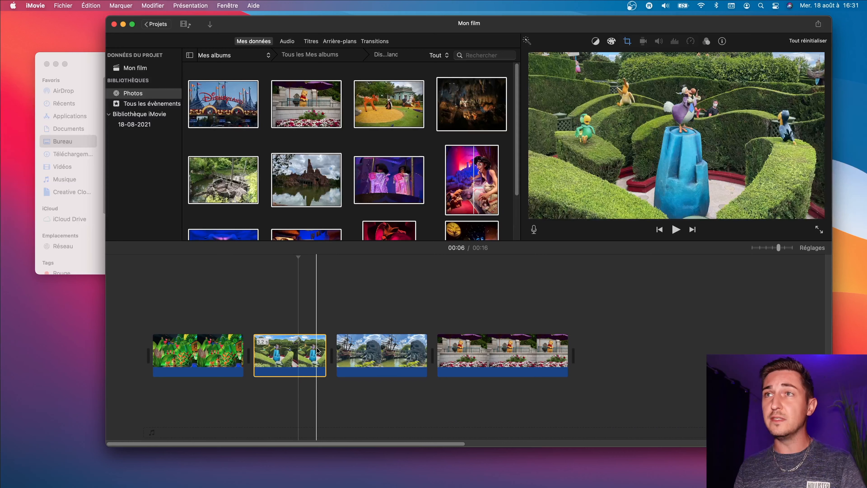
left_click(367, 348, "shift")
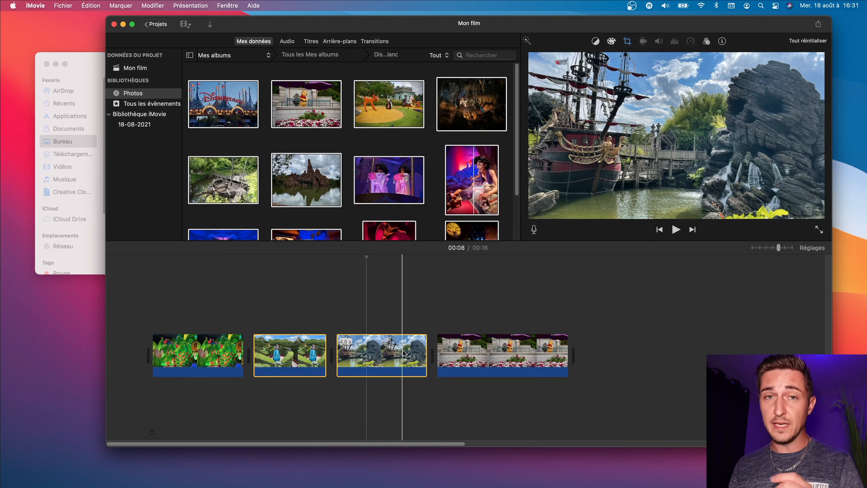
left_click_drag(404, 354, 275, 364)
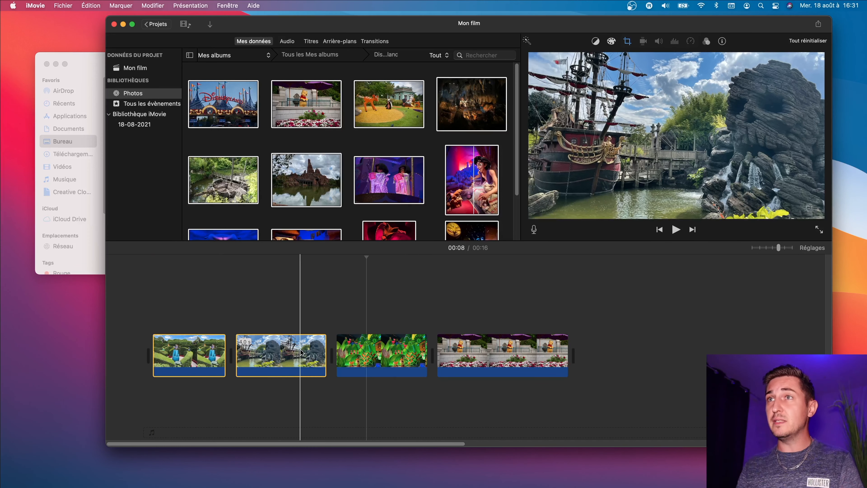
left_click(278, 352)
left_click_drag(265, 346, 393, 361)
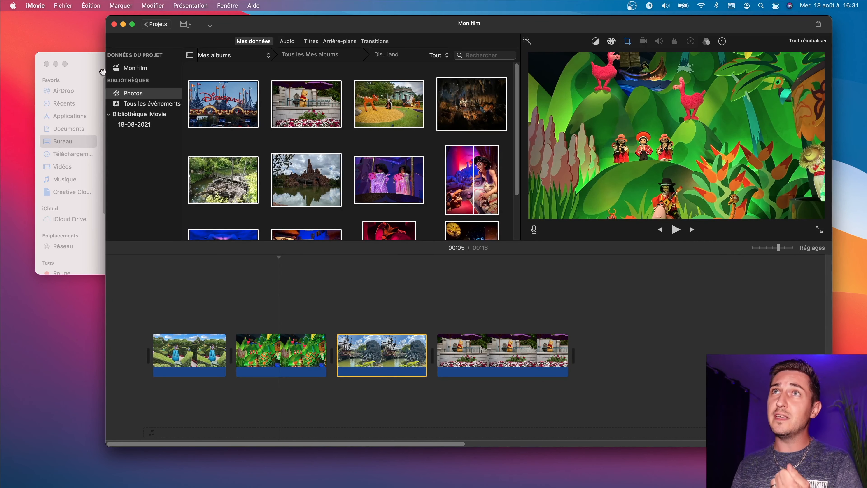
Add "It's a Small World-La Maison des Poupées.mp3" from the Finder's Exemples folder to the background music track, starting with the first photo.
left_click(92, 68)
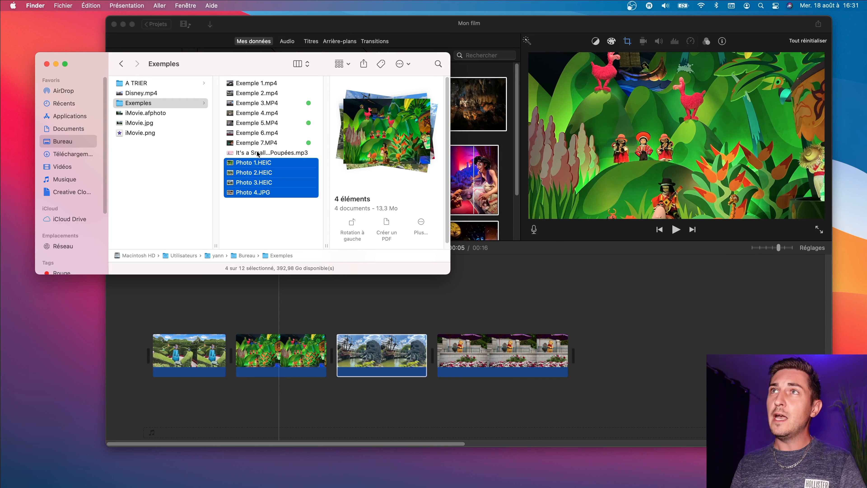
left_click(287, 152)
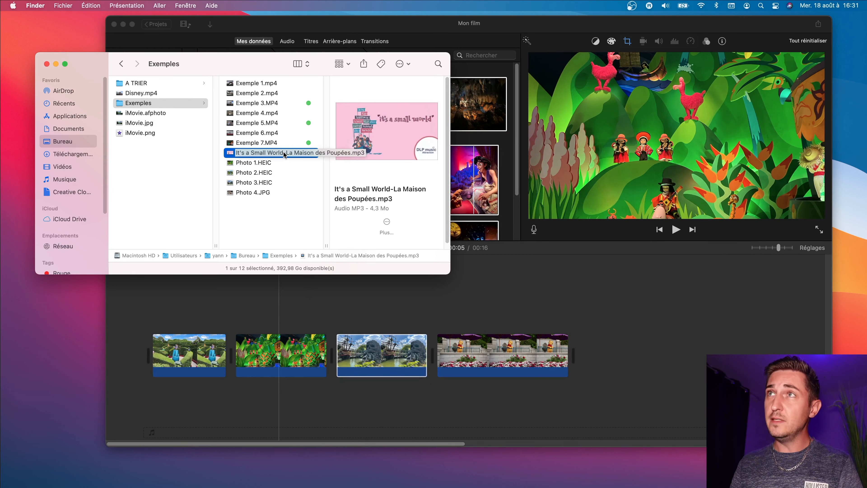
left_click_drag(285, 155, 243, 228)
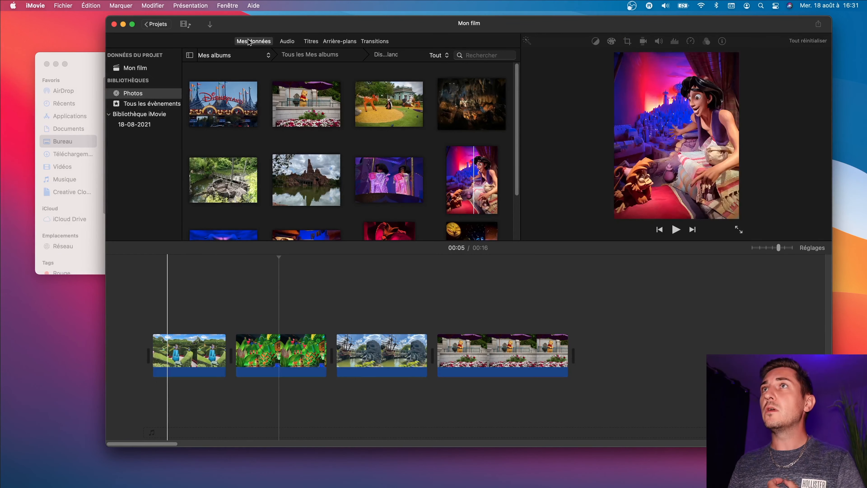
left_click(287, 41)
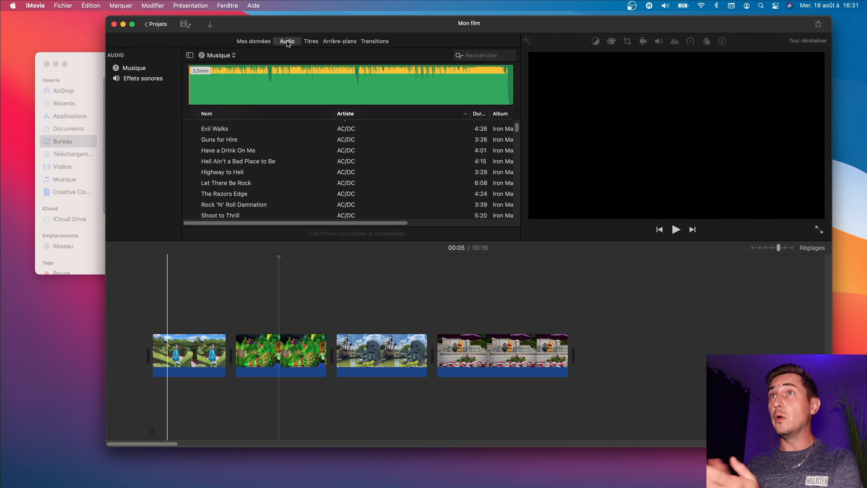
left_click(82, 66)
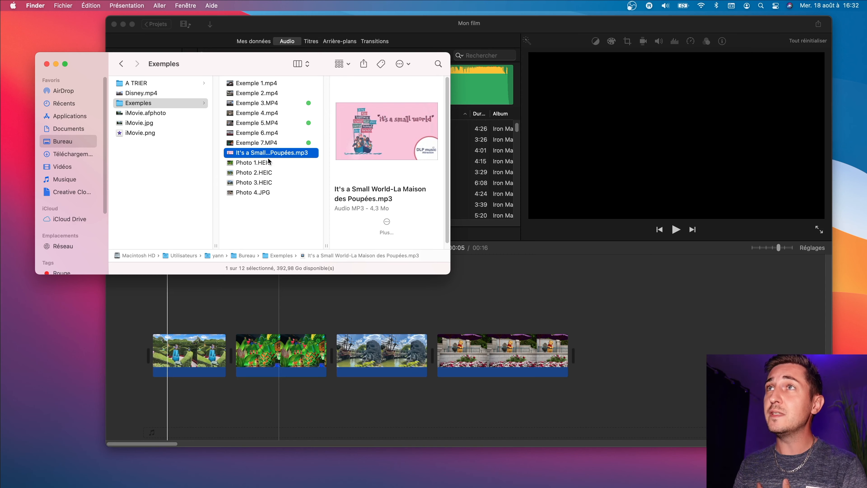
left_click_drag(273, 156, 147, 433)
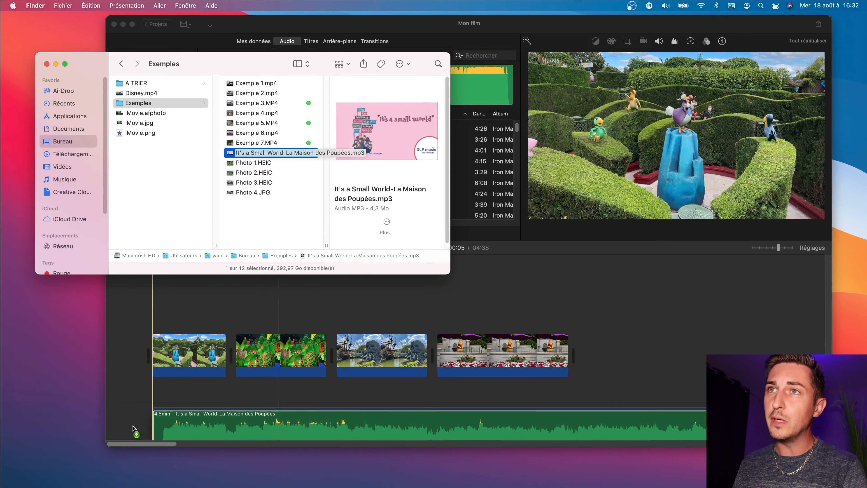
left_click(134, 428)
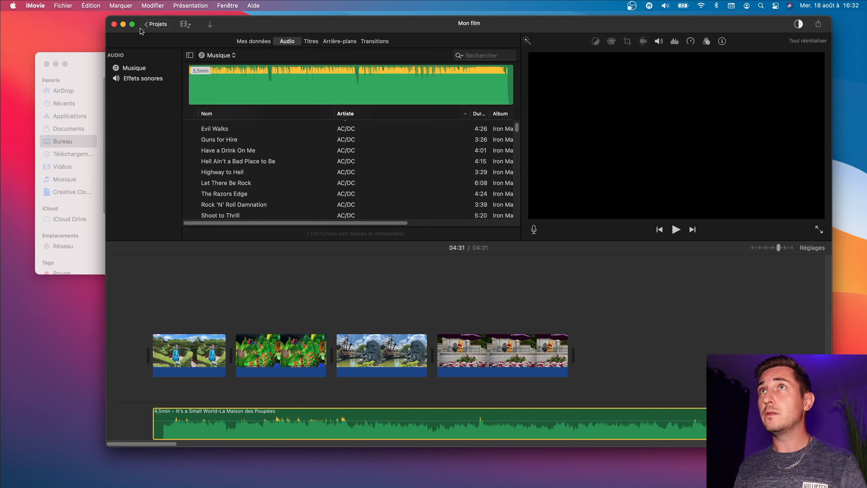
Expand the window to full screen and slightly shorten the first clip, the hedge maze, by trimming its end.
left_click(133, 24)
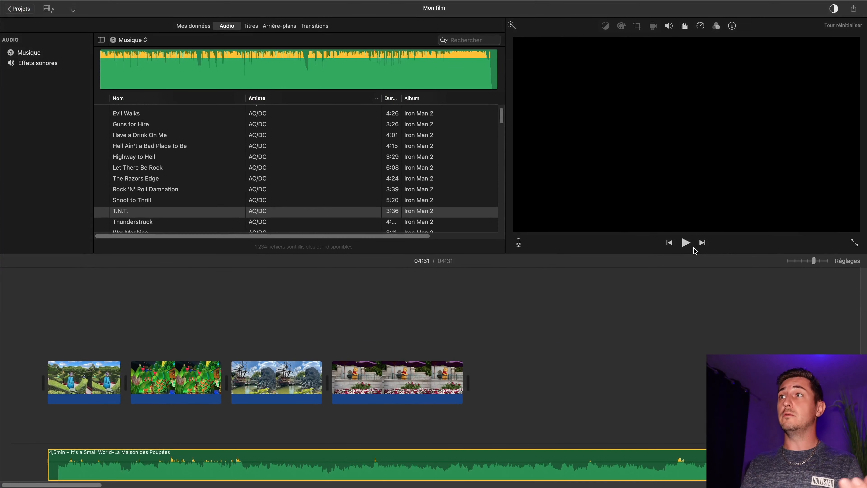
left_click(684, 242)
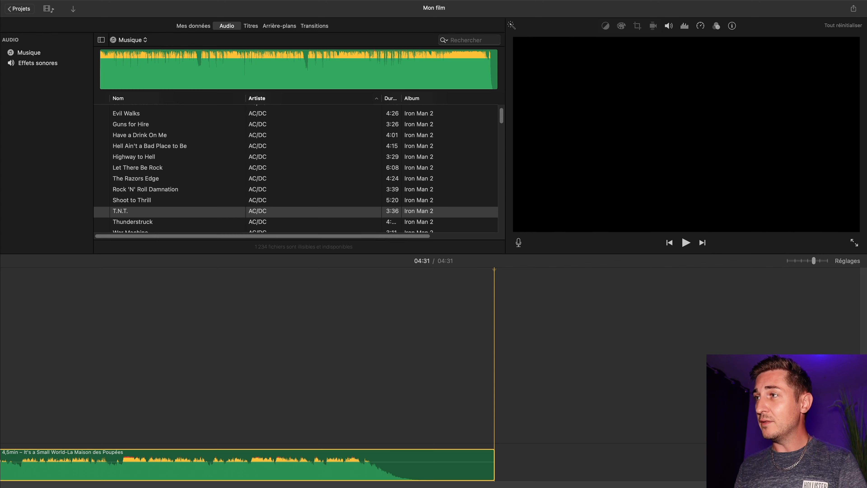
left_click_drag(765, 486, 19, 485)
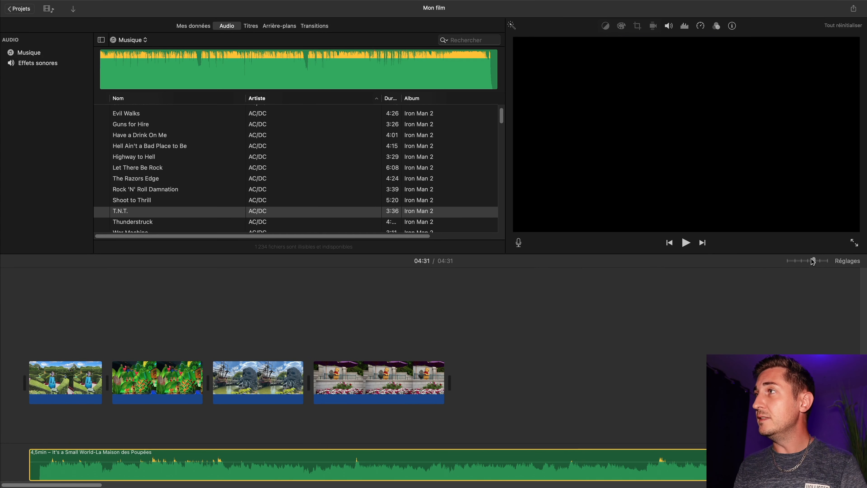
left_click_drag(814, 262, 789, 262)
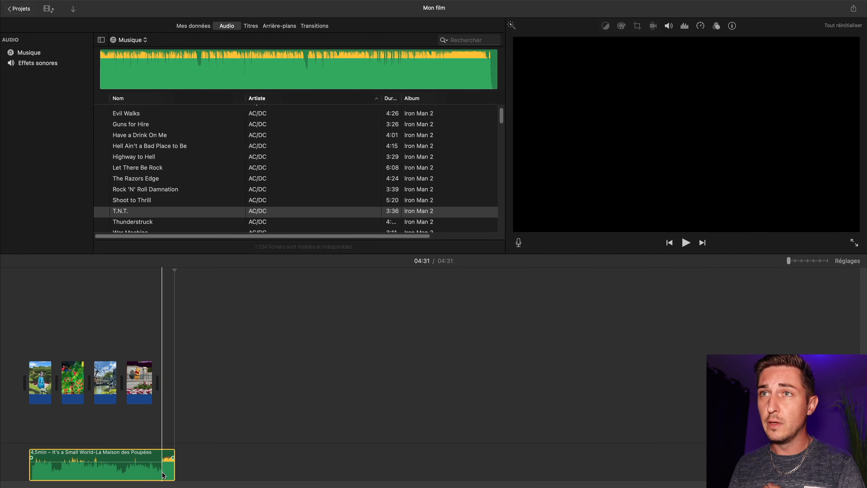
left_click_drag(789, 261, 826, 262)
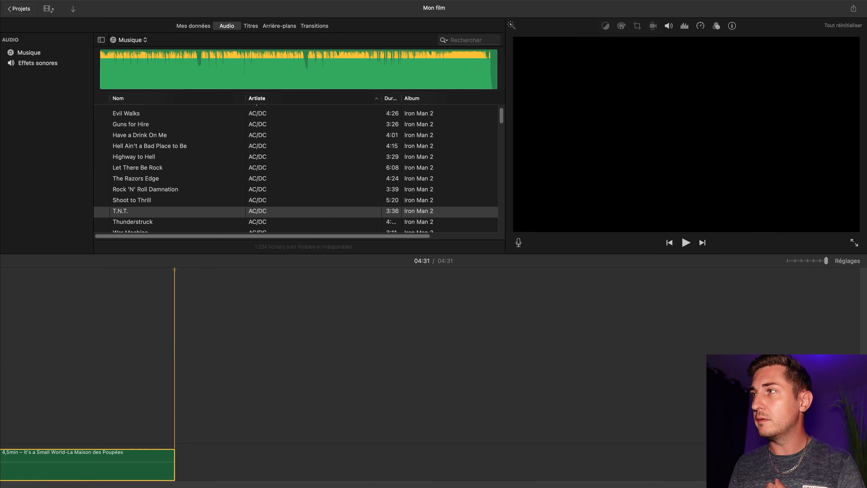
left_click_drag(843, 485, 4, 482)
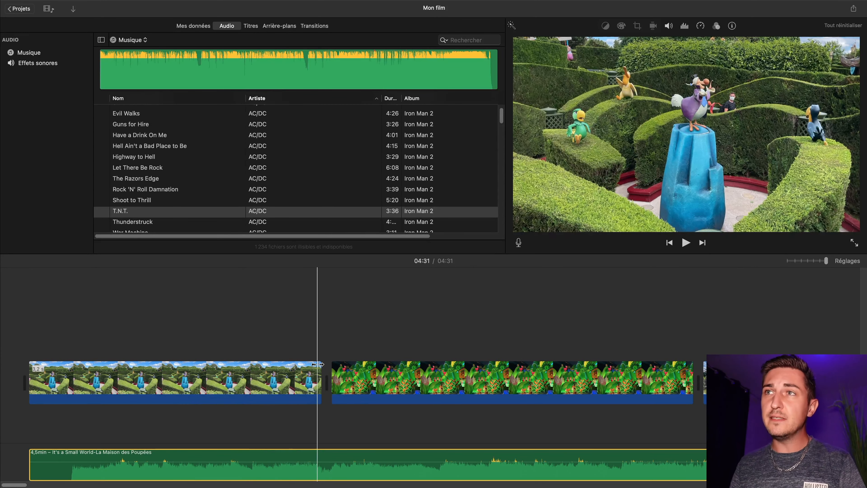
left_click_drag(317, 368, 297, 369)
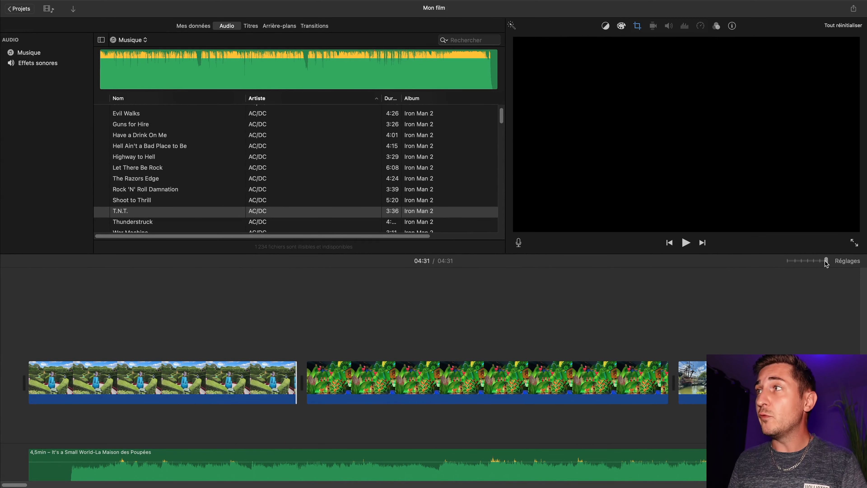
Play the film with its music from the beginning and pause it near the end of the second photo clip.
left_click_drag(826, 261, 814, 262)
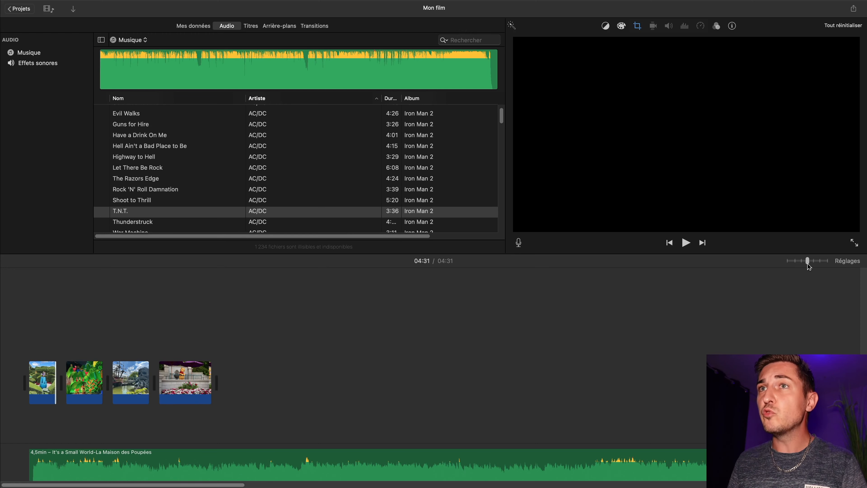
left_click_drag(810, 266, 812, 266)
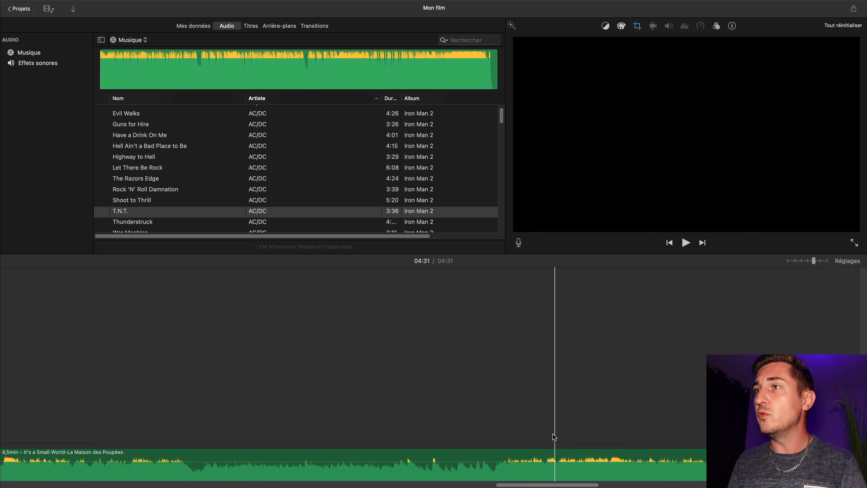
left_click_drag(526, 484, 30, 485)
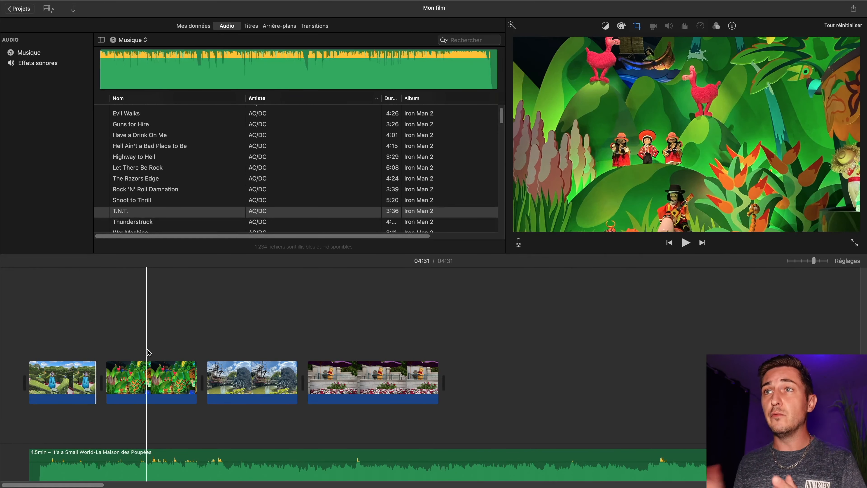
left_click(27, 353)
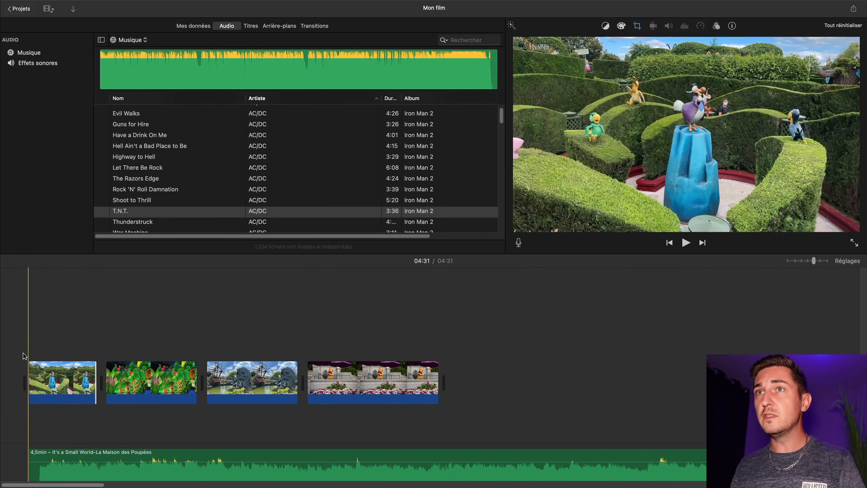
left_click(684, 244)
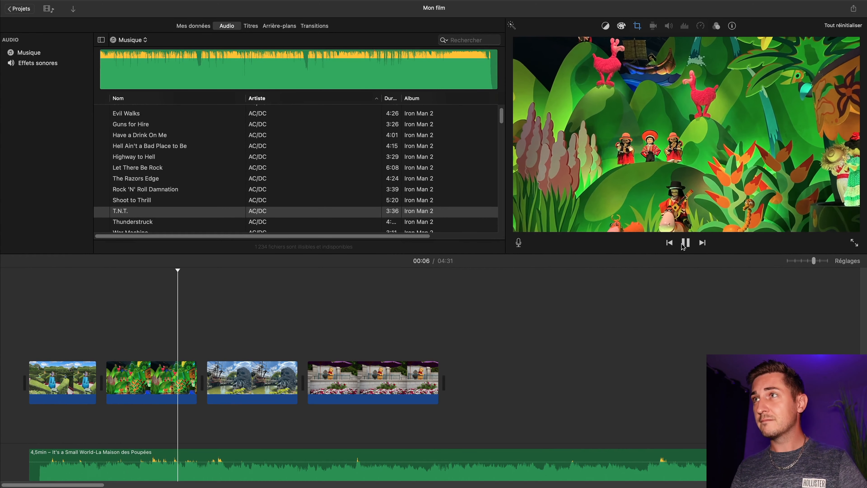
left_click(685, 243)
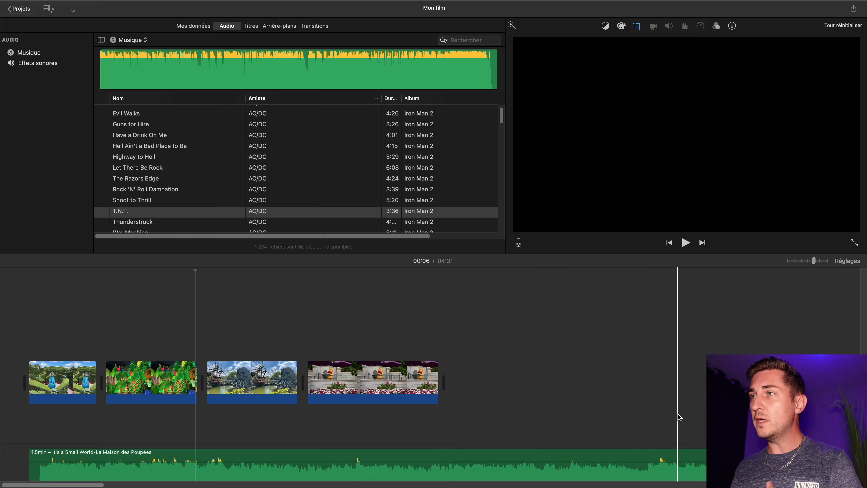
Try shortening the music track to about 16.1 s so it ends with the last photo clip, and undo the trim.
left_click_drag(88, 485, 734, 485)
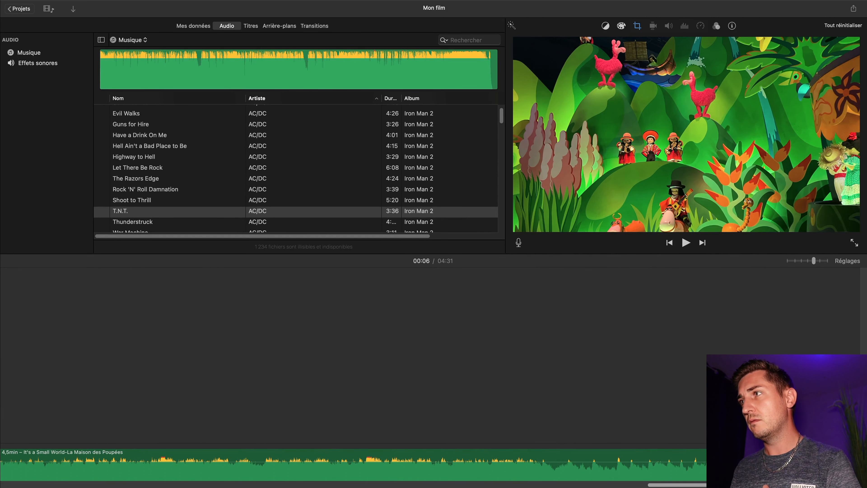
left_click_drag(734, 486, 818, 486)
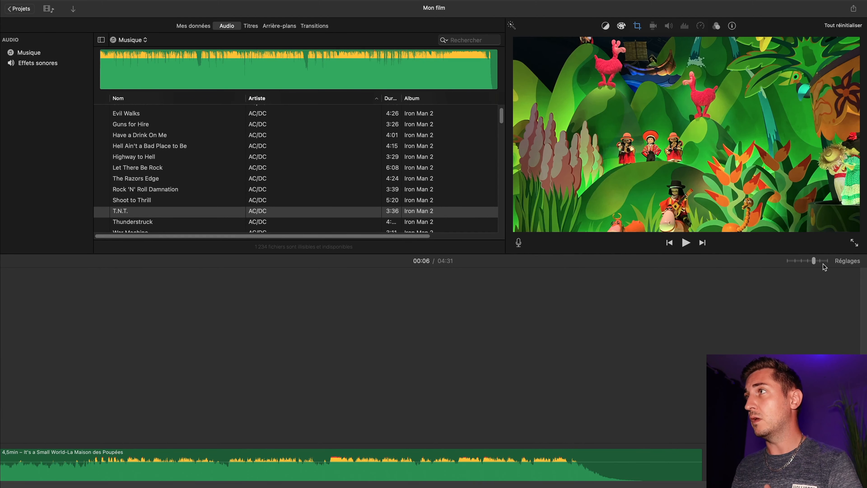
left_click_drag(815, 262, 801, 261)
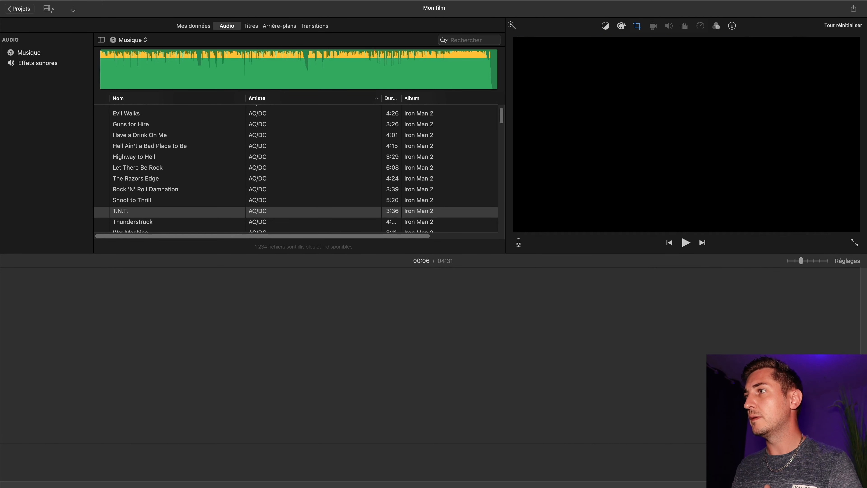
scroll(352, 376, "left", 15)
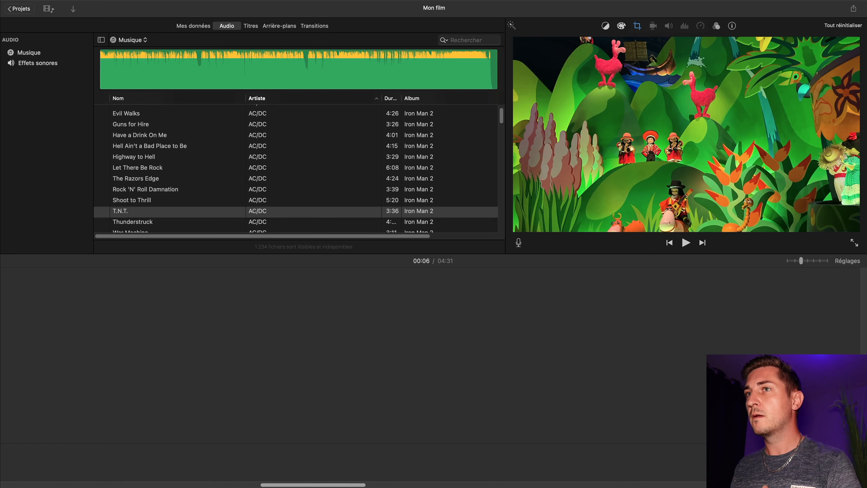
mouse_move(151, 485)
left_mouse_down()
mouse_move(126, 485)
mouse_move(143, 485)
left_mouse_up()
left_click_drag(735, 460, 153, 456)
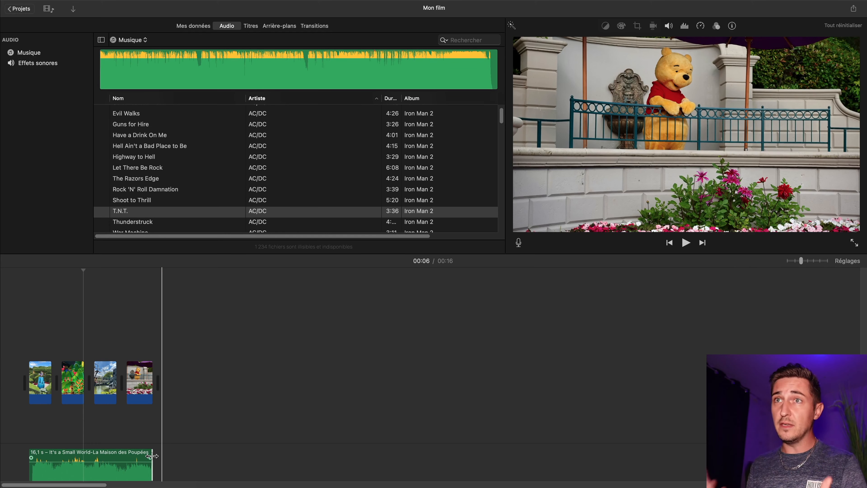
key("super+z")
key("super+z")
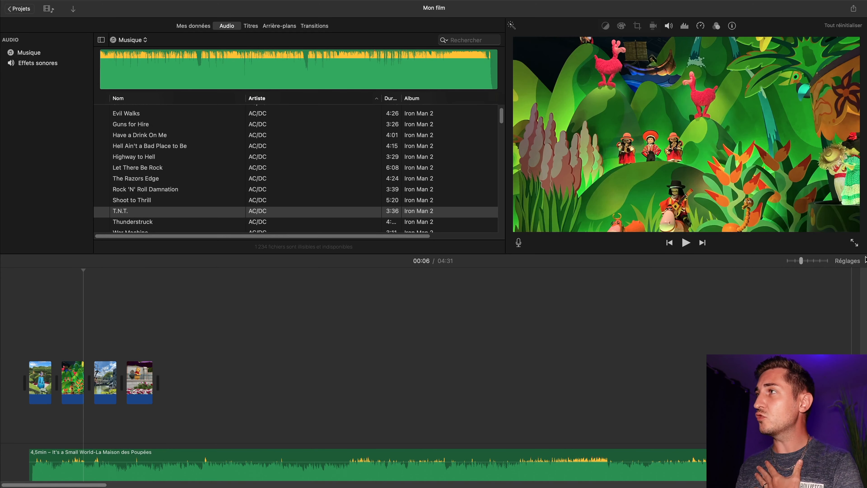
Enable "Élaguer la musique de fond" in the project settings, and extend the music's end to about 16.6 s.
left_click(850, 262)
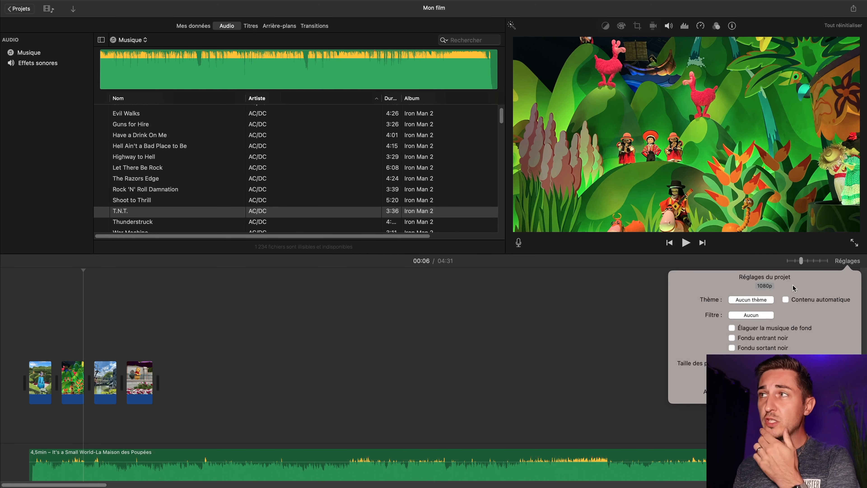
left_click(752, 330)
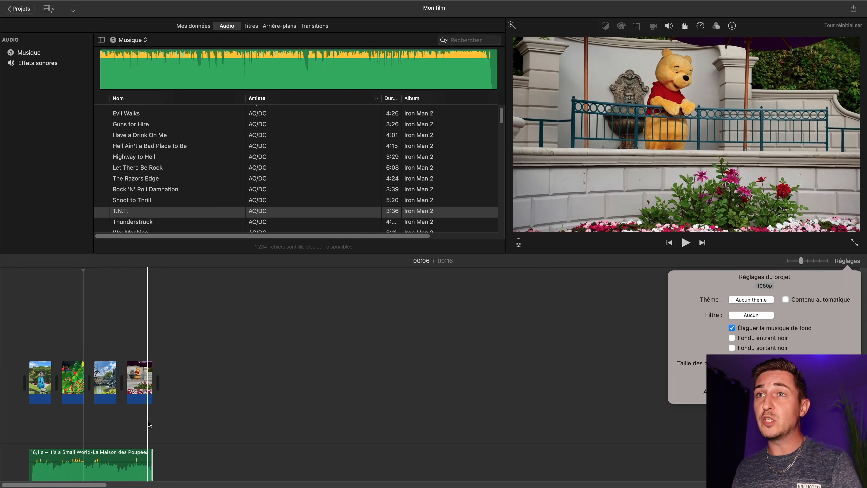
left_click_drag(150, 454, 164, 455)
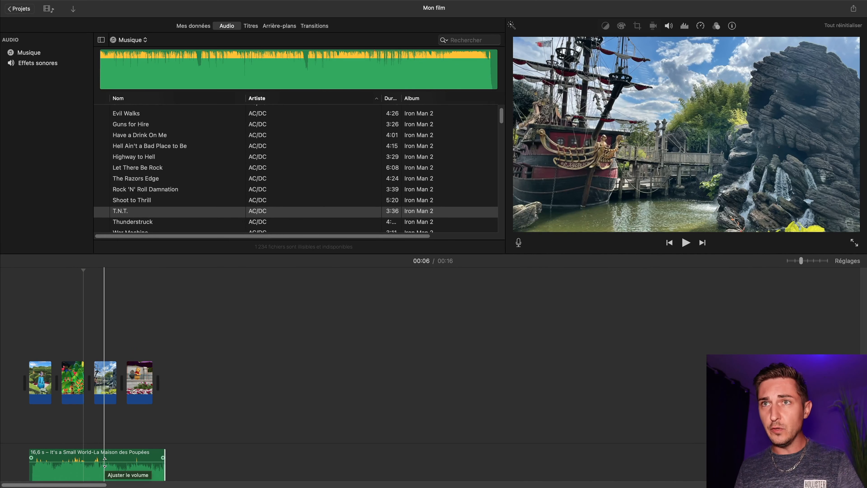
Play the film with its music from the end of the dolls clip and pause it on the pirate ship clip.
left_click(76, 458)
key("space")
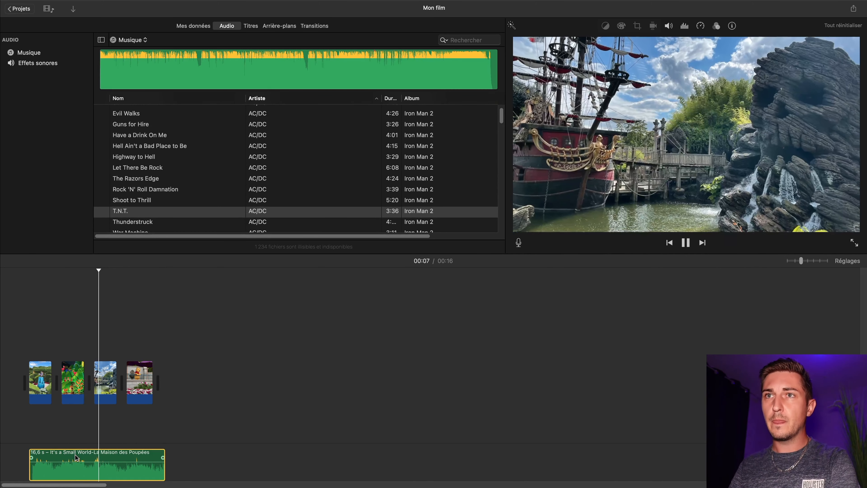
key("space")
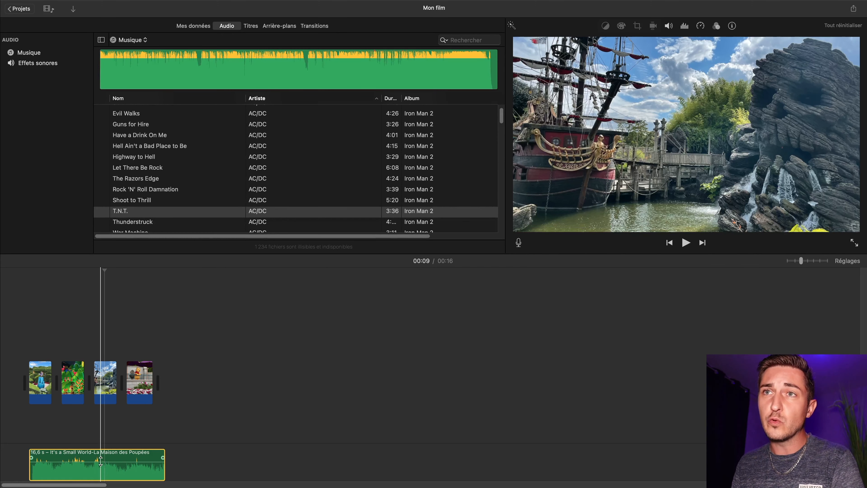
Lower the volume of the background music track and play the film briefly from near its start.
mouse_move(100, 460)
left_mouse_down()
mouse_move(98, 485)
mouse_move(104, 457)
left_mouse_up()
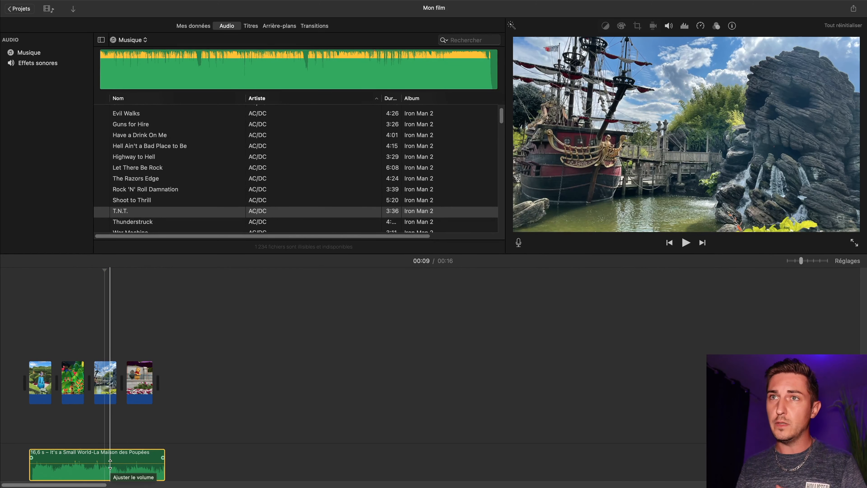
left_click_drag(110, 464, 110, 470)
left_click(42, 431)
key("space")
key("space")
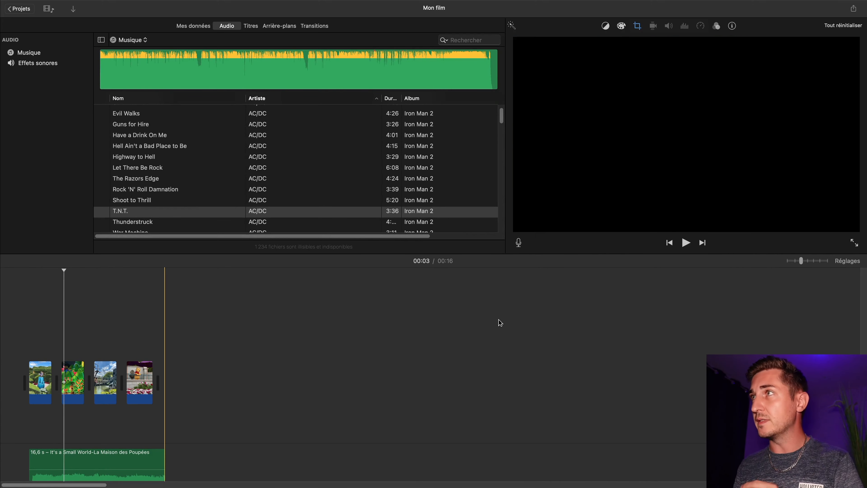
Play the film with the quieter music from the start of the dolls clip and pause it on the pirate ship clip.
left_click(56, 431)
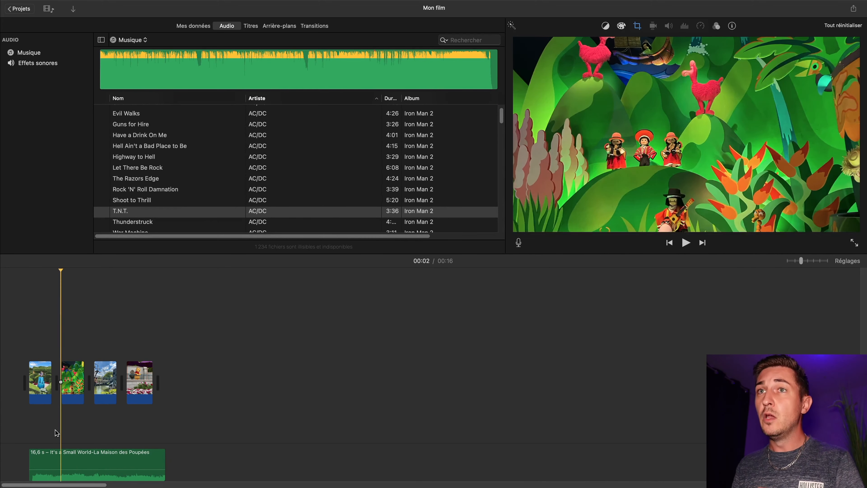
key("space")
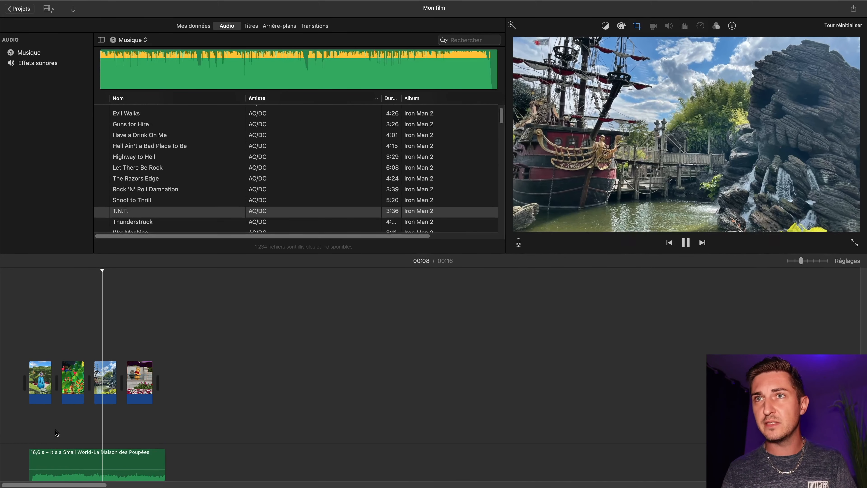
key("space")
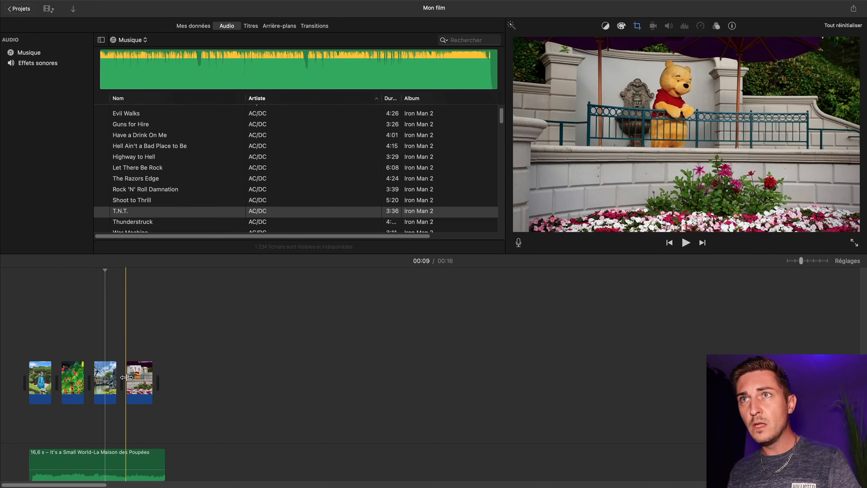
Move the Ken Burns end frame of the Winnie the Pooh photo up to the image's upper edge, and play the clip.
left_click(138, 382)
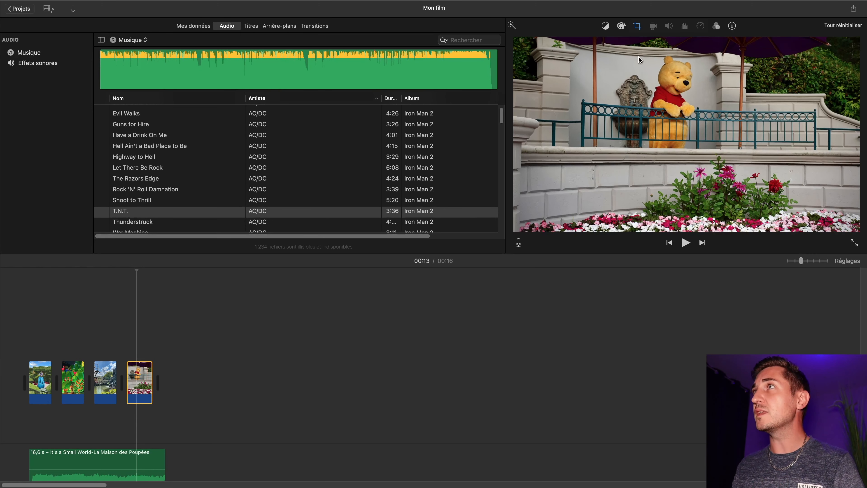
left_click(638, 27)
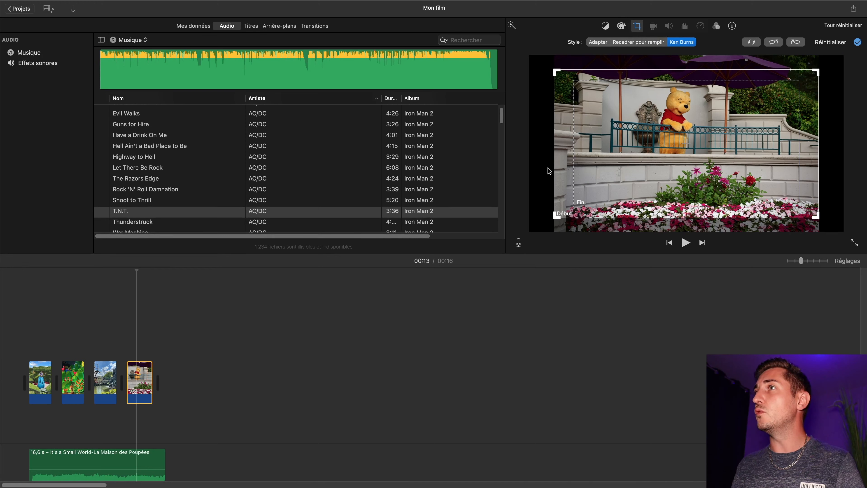
left_click(664, 149)
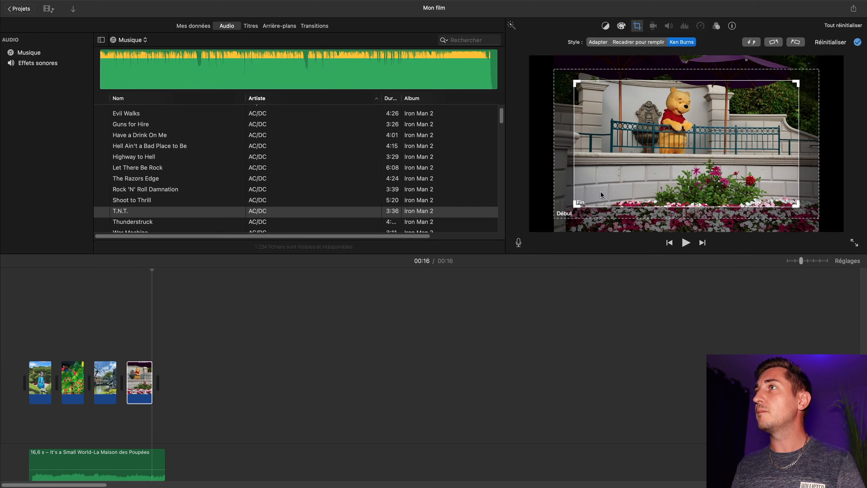
left_click_drag(624, 190, 615, 163)
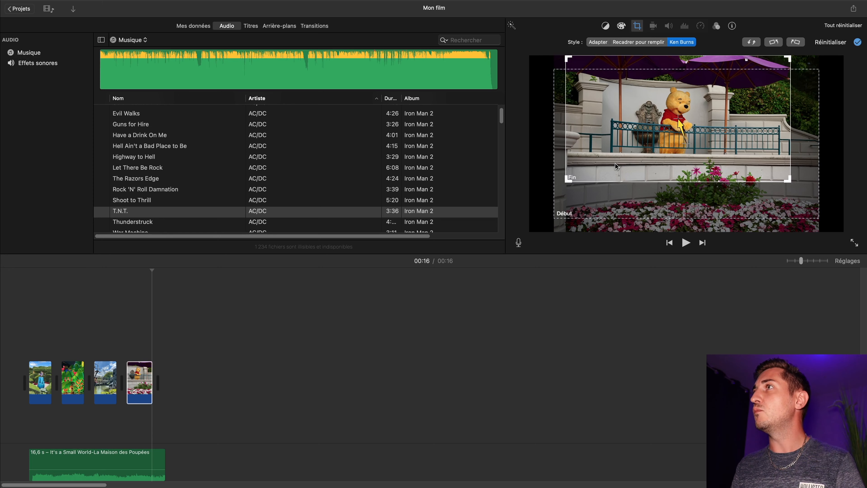
left_click(126, 343)
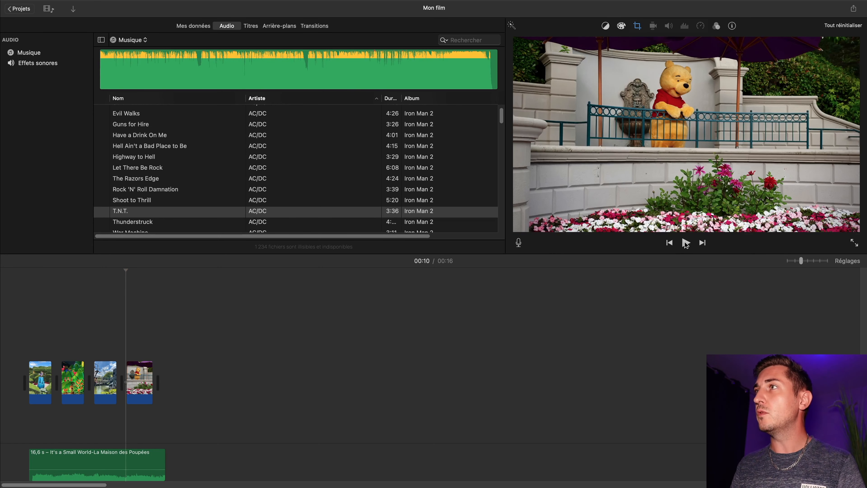
left_click(686, 242)
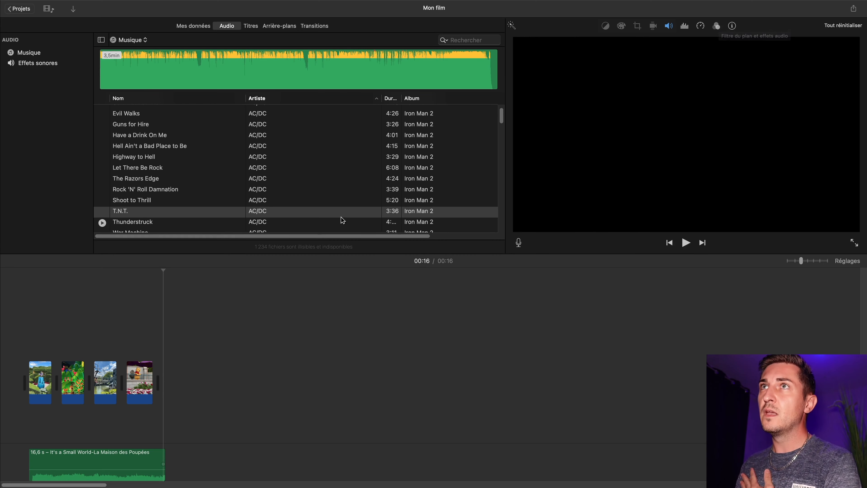
Switch to Finder to look at the example videos in the Exemples folder, preview Exemple 2.mp4, and return to iMovie.
key("ctrl+Up")
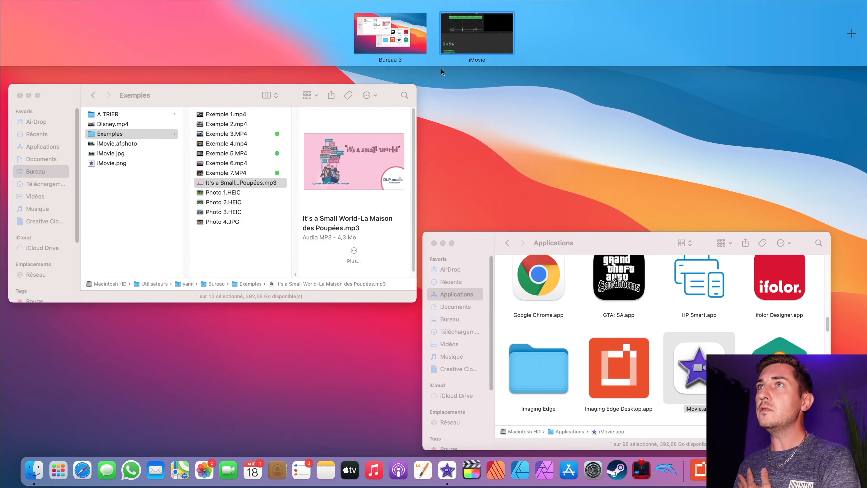
left_click(328, 155)
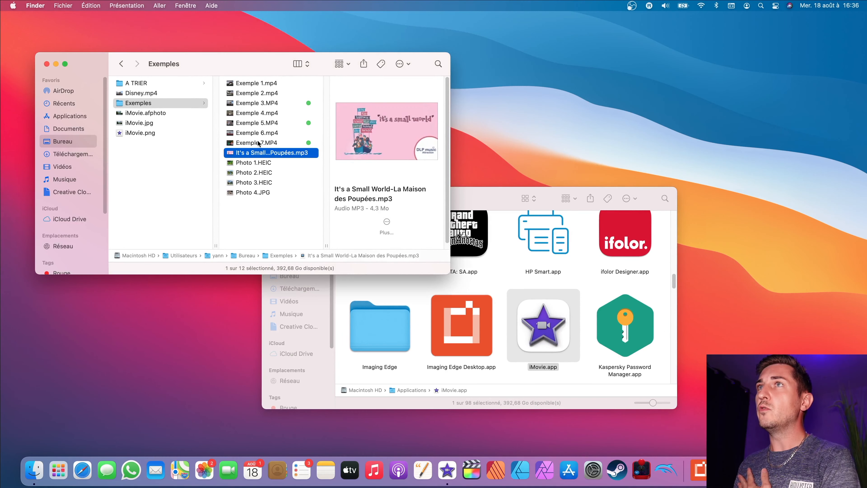
key("Up")
left_click(273, 93)
left_click(447, 469)
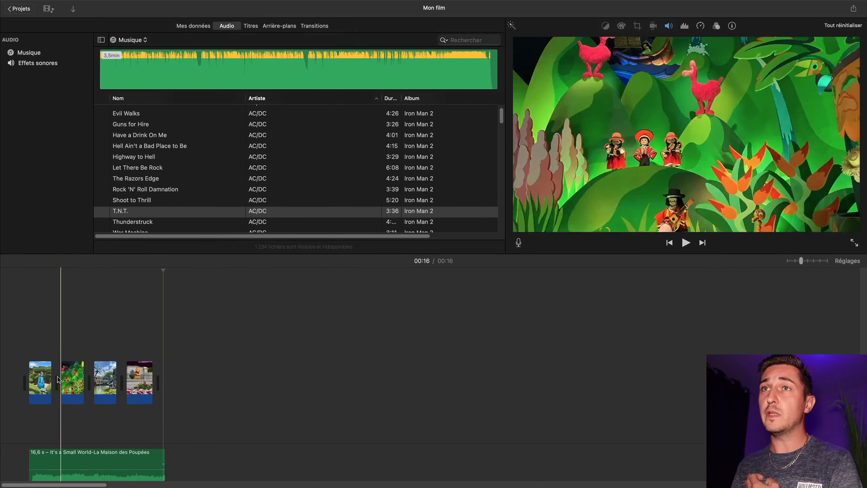
Take iMovie out of full screen and add the videos Exemple 1 to Exemple 7 from Finder after the last photo clip.
mouse_move(67, 3)
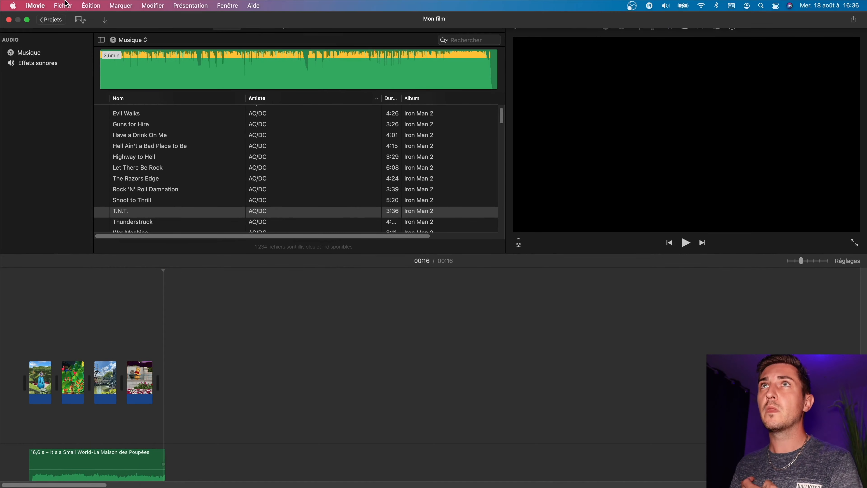
left_click(27, 20)
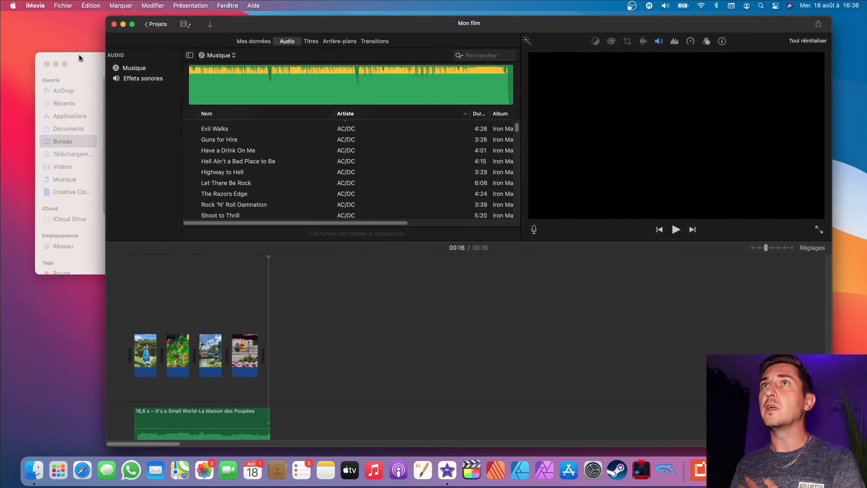
left_click(82, 59)
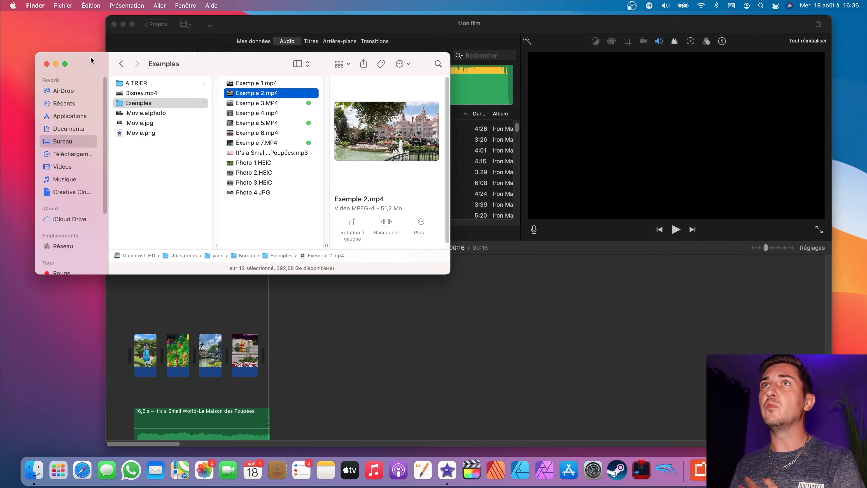
left_click(269, 143)
left_click(274, 83, "shift")
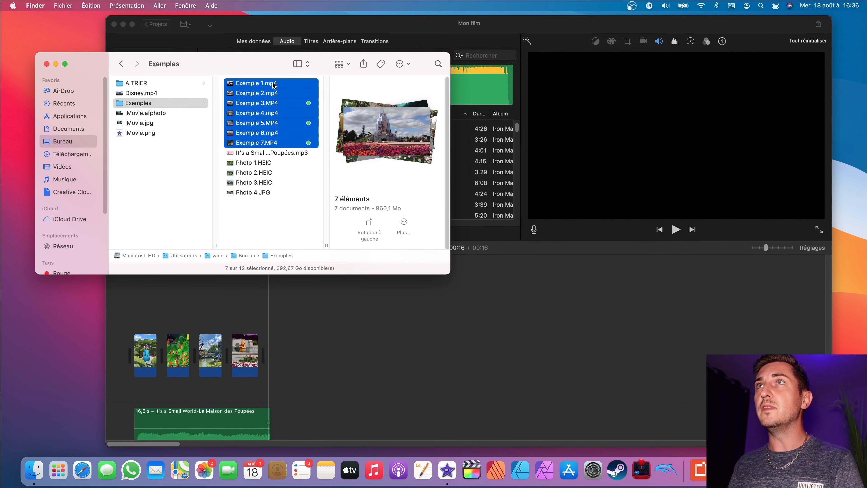
left_click_drag(268, 85, 287, 356)
left_click(268, 318)
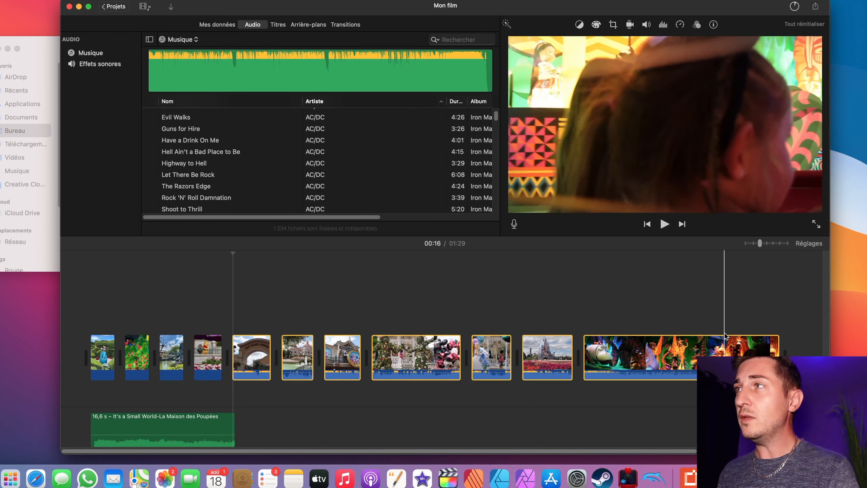
Check the "Élaguer la musique de fond" option in the project settings and delete the short background music track.
left_click(809, 244)
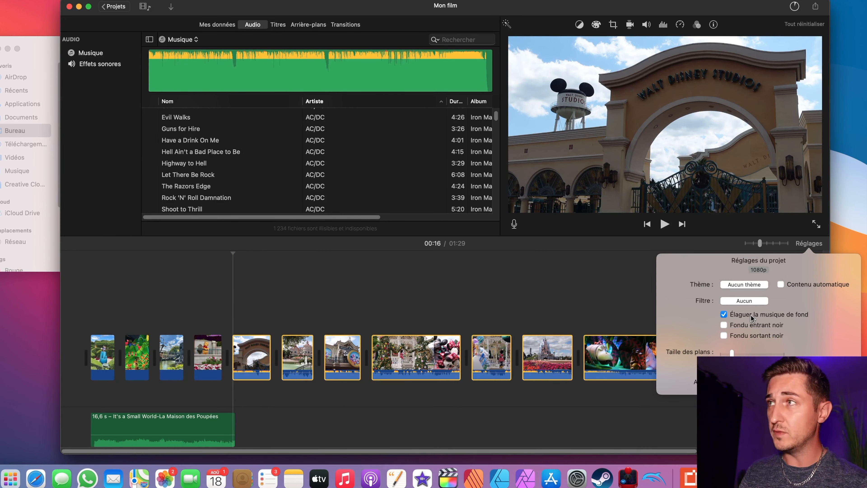
left_click(190, 425)
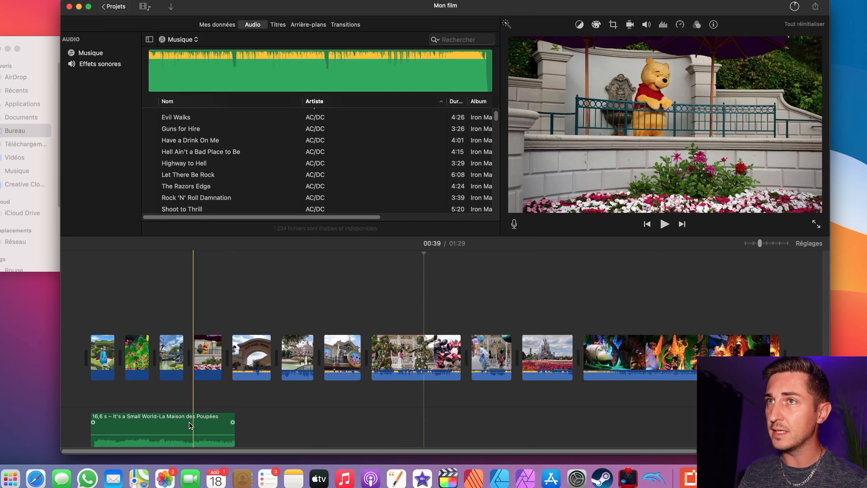
key("Delete")
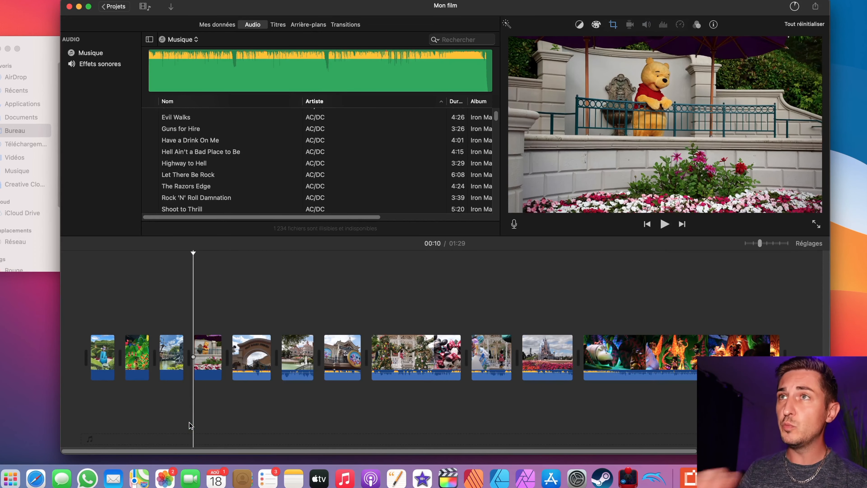
Add "It's a Small World-La Maison des Poupées.mp3" from Finder as background music and trim it to the film's length with "Élaguer la musique de fond".
left_click(43, 57)
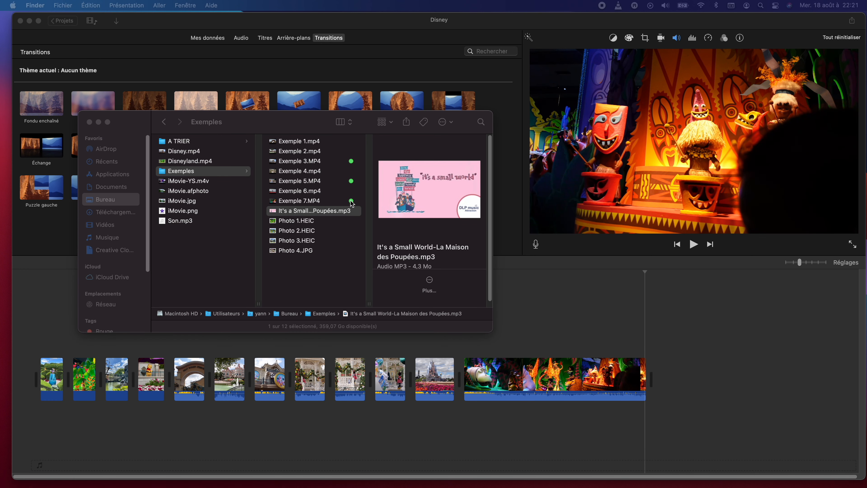
left_click_drag(333, 215, 21, 468)
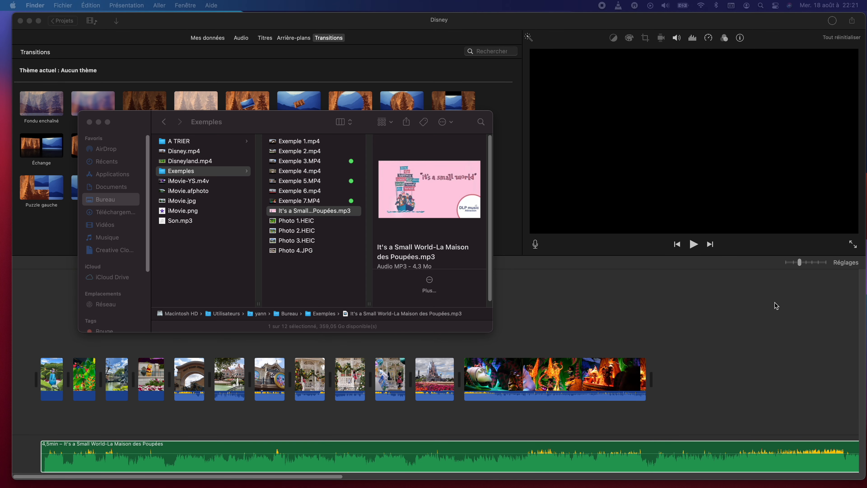
left_click(838, 265)
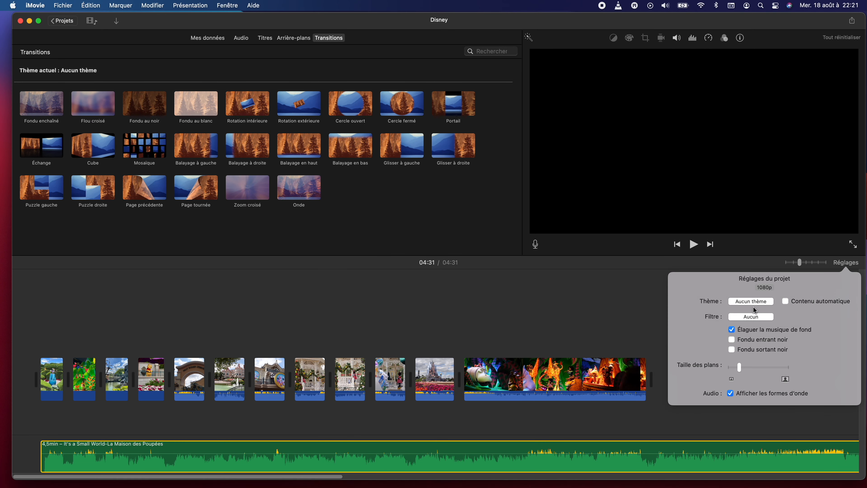
left_click(750, 330)
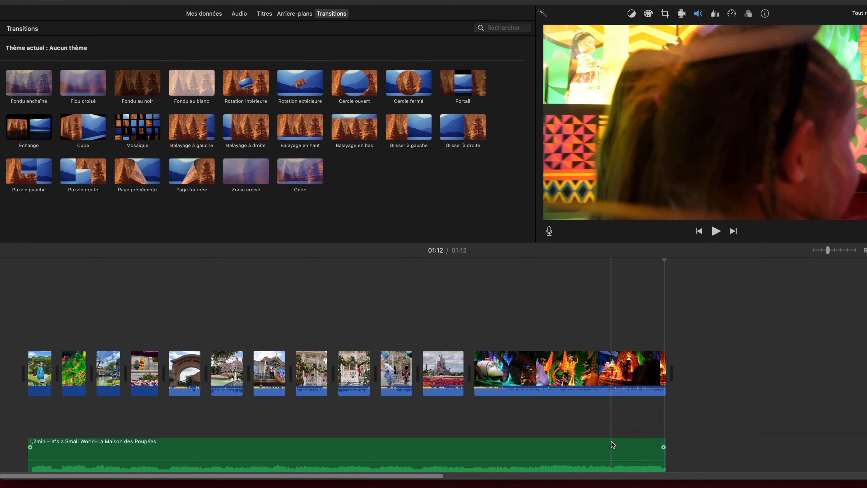
Extend the music's end slightly past the last clip and add an audio fade-out starting over the last video clip.
left_click_drag(663, 446, 683, 447)
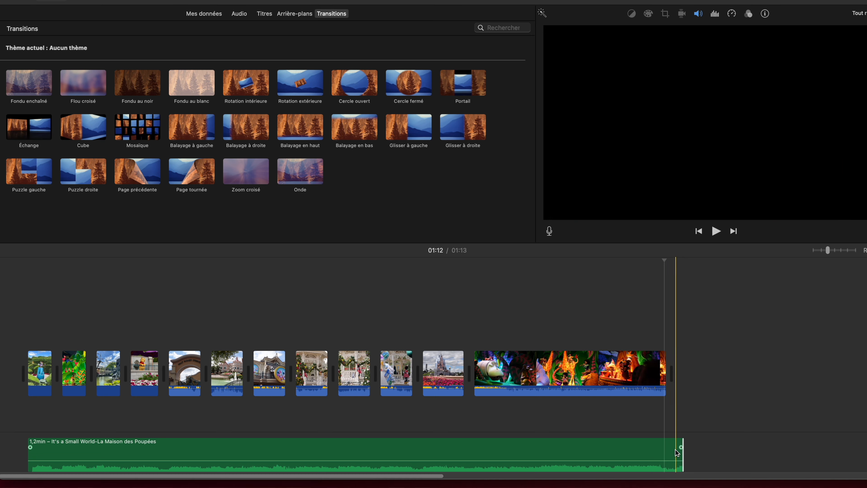
mouse_move(658, 461)
left_mouse_down()
mouse_move(661, 453)
mouse_move(659, 462)
left_mouse_up()
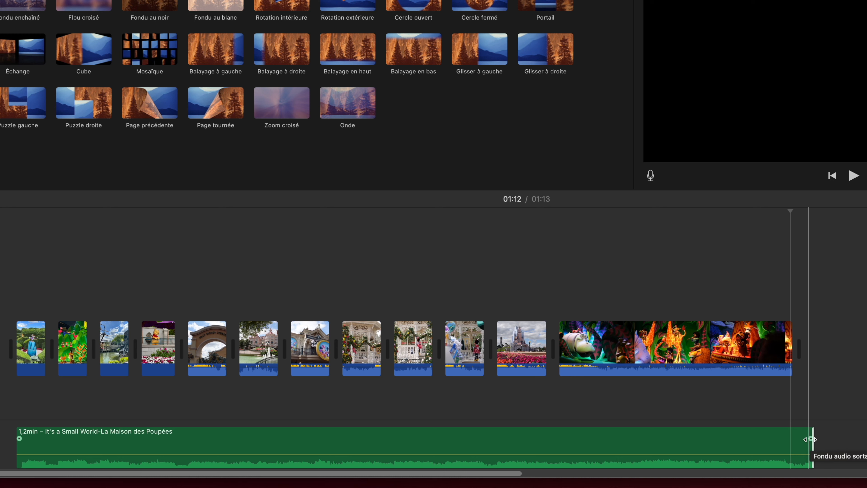
left_click_drag(811, 439, 709, 438)
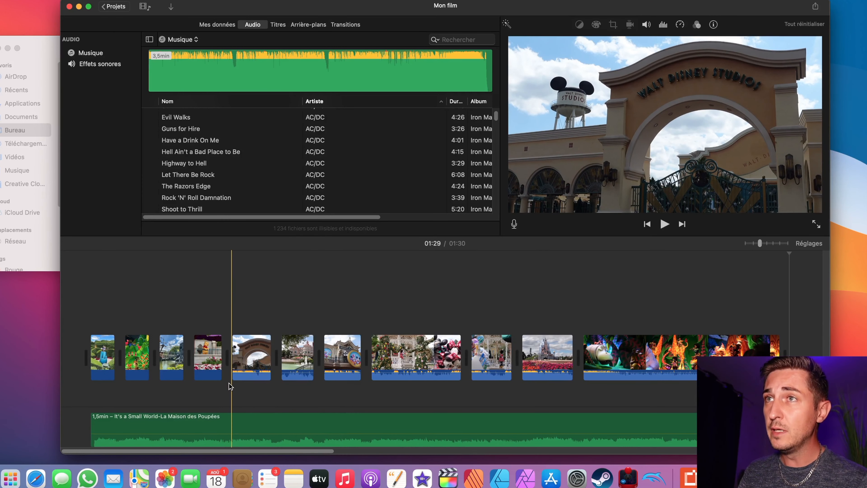
Play the Walt Disney Studios arch video with the music, and lower that clip's own audio volume.
key("space")
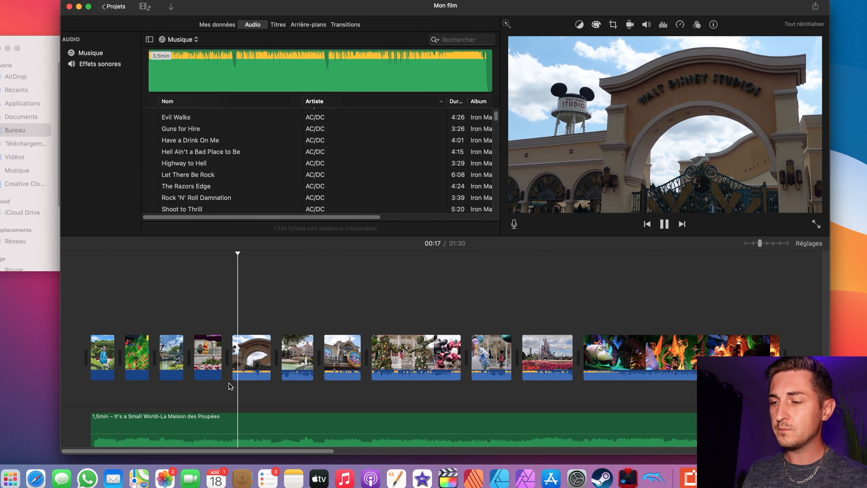
key("space")
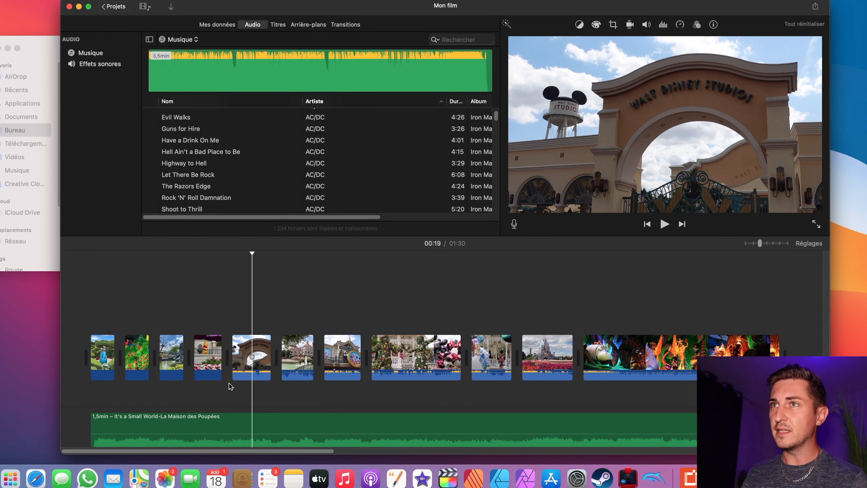
left_click_drag(252, 372, 253, 376)
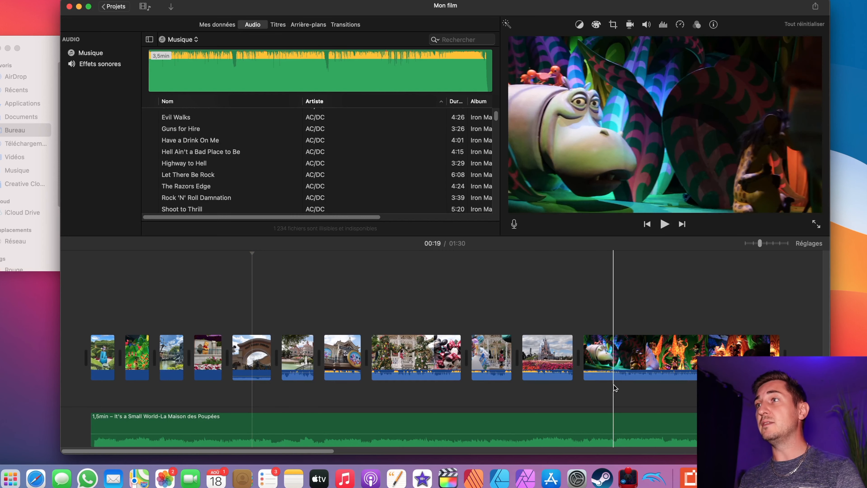
Set the volume of all the video clips together to 10 %, from the Walt Disney Studios arch to the last clip.
left_click_drag(616, 399, 250, 333)
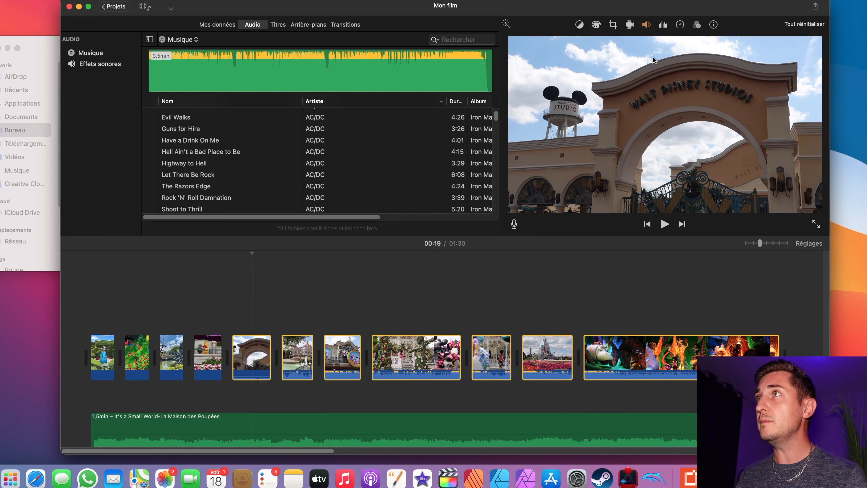
left_click(646, 24)
left_click_drag(614, 44, 591, 47)
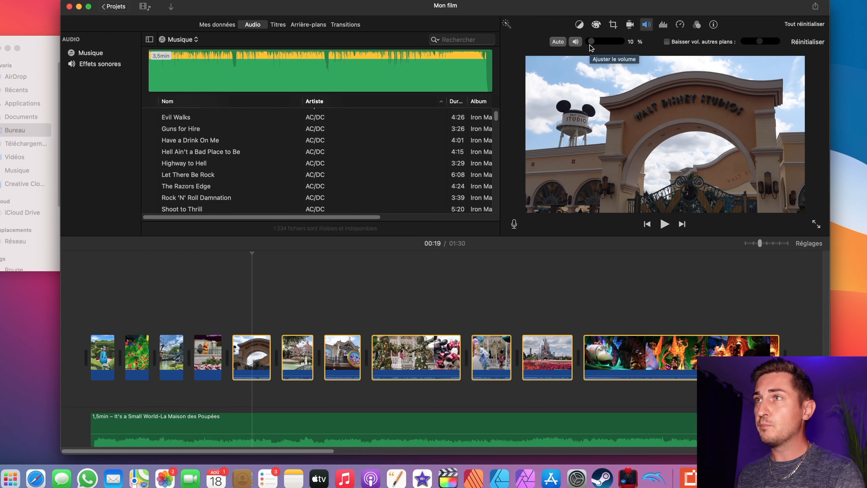
left_click(488, 357)
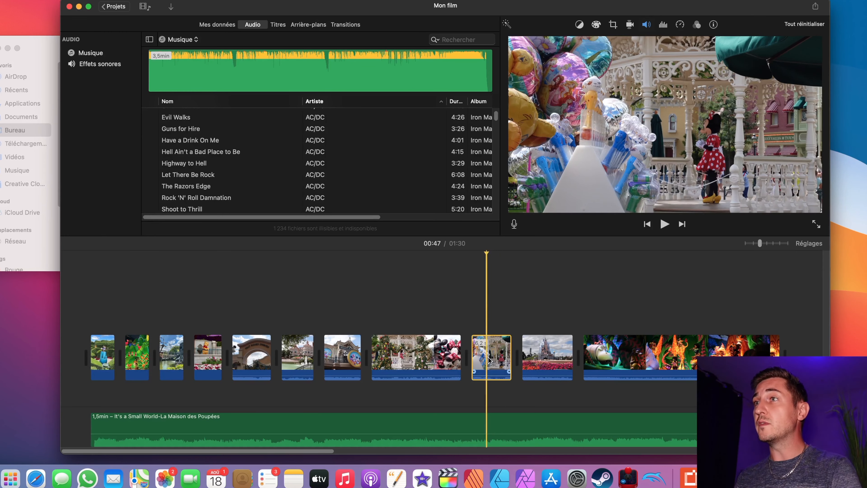
Set the Minnie bandstand clip's volume to 89 % and enable "Baisser vol. autres plans" with a near-maximum reduction of the other tracks.
left_click_drag(494, 371, 496, 373)
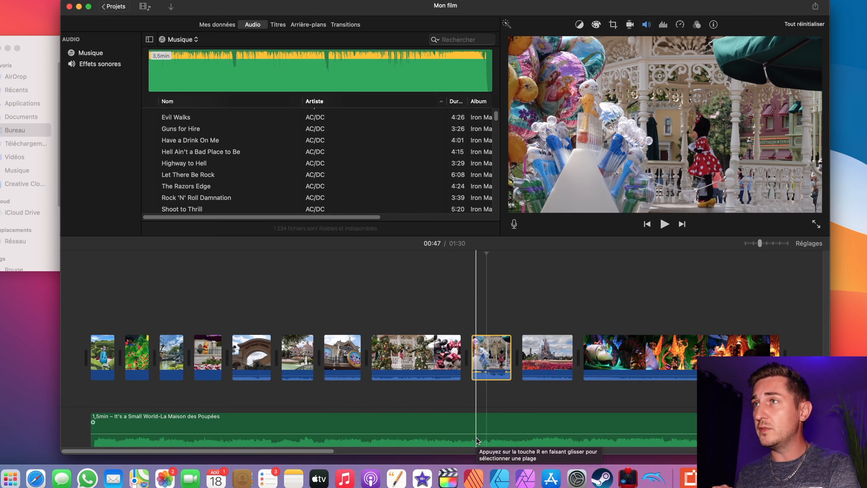
left_click(647, 25)
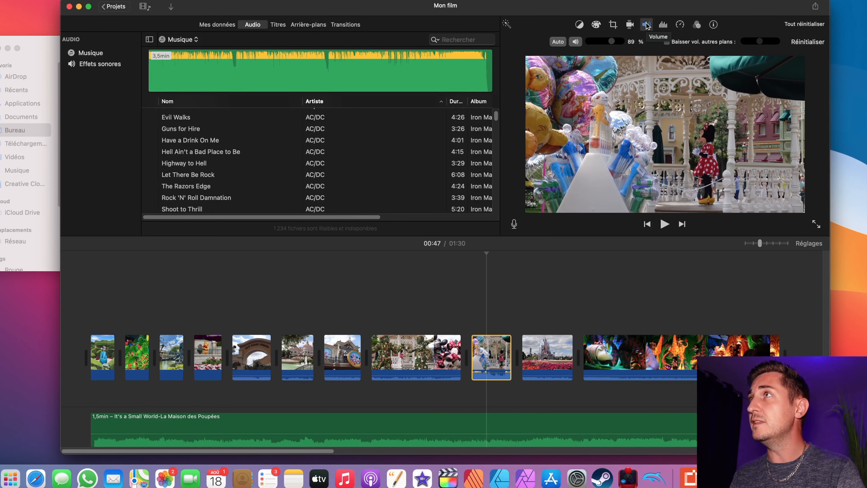
left_click(720, 42)
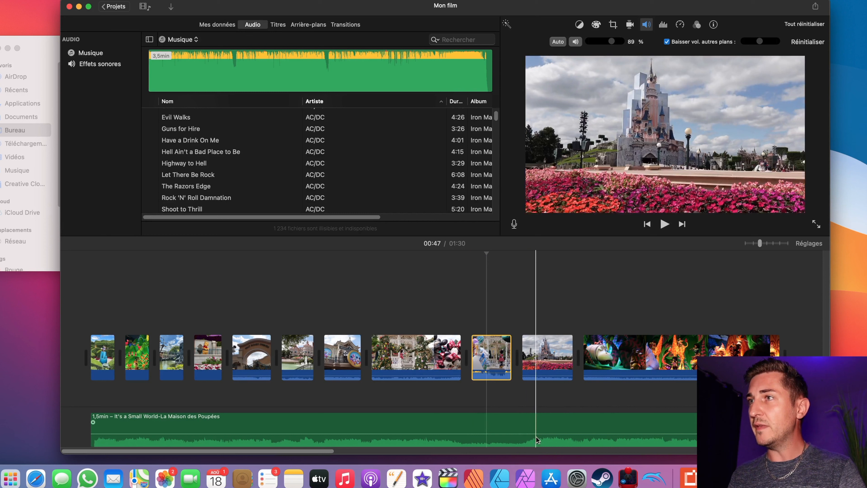
left_click_drag(761, 41, 777, 43)
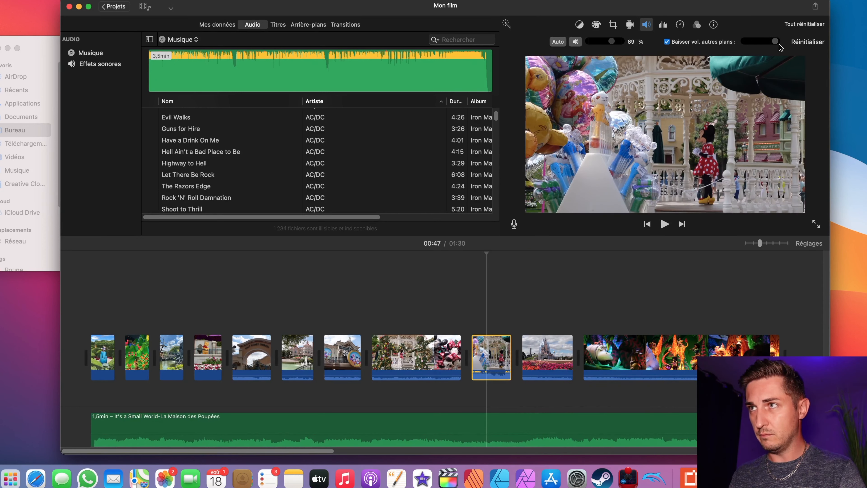
left_click_drag(774, 46, 772, 45)
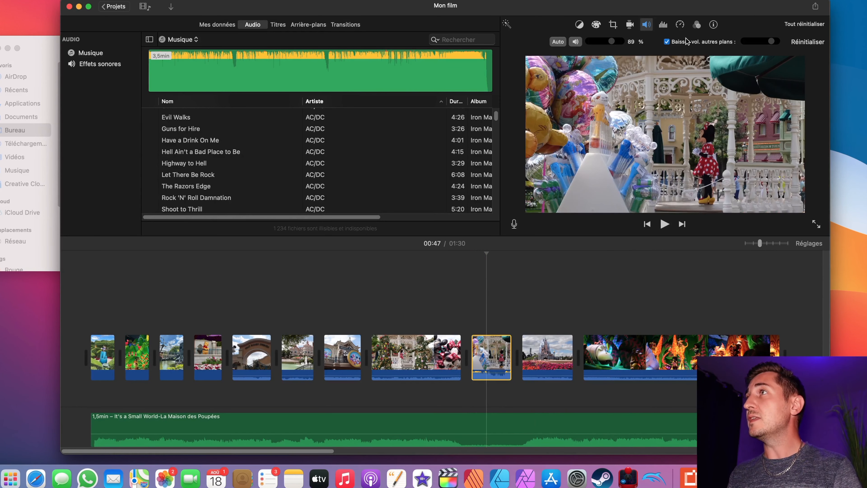
Try a very warm and a very cool colour temperature on the floral topiary clip using colour correction.
left_click(400, 355)
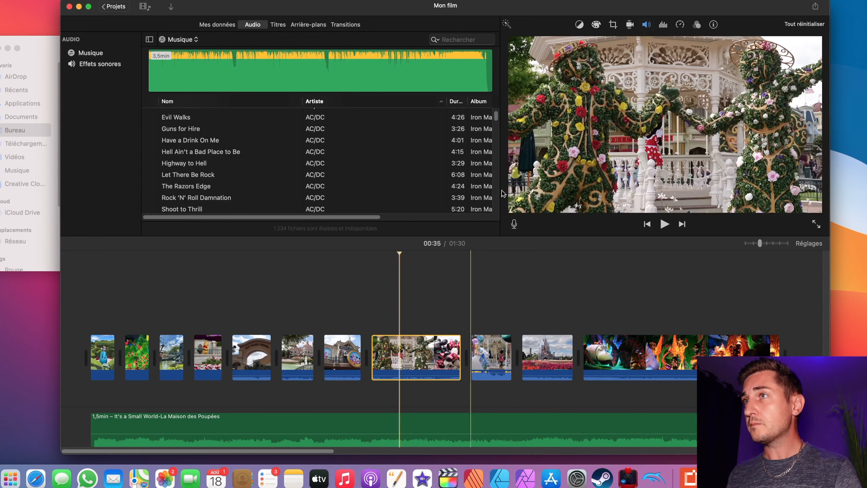
left_click(579, 24)
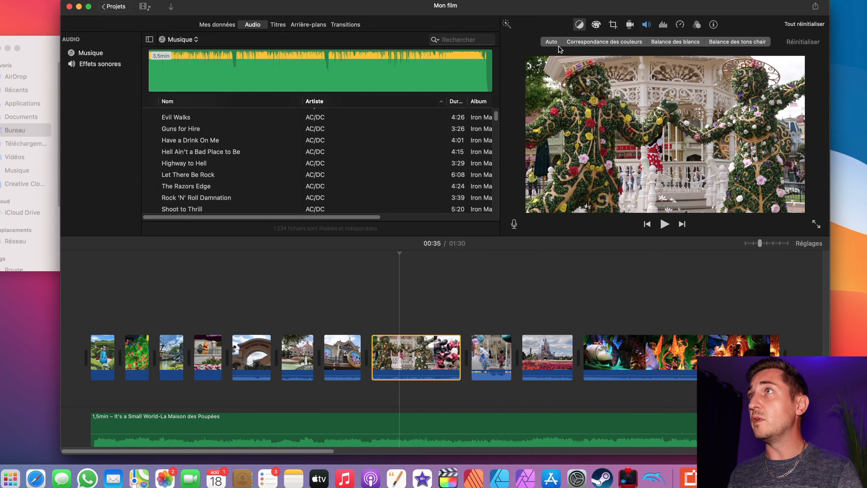
left_click(599, 27)
left_click_drag(584, 44, 586, 45)
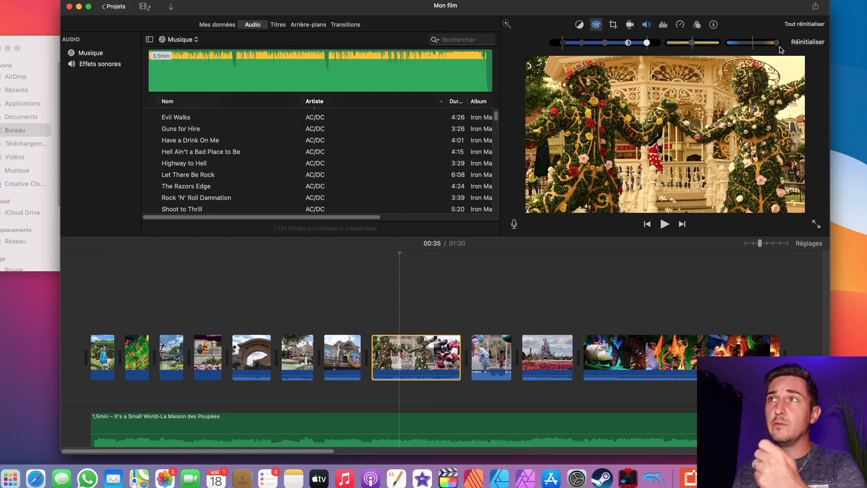
left_click_drag(781, 48, 736, 49)
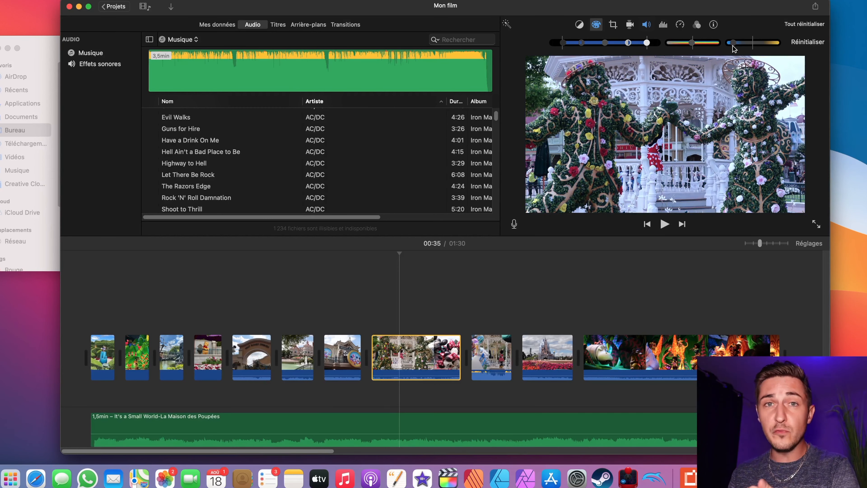
Review the topiary clip's cropping, stabilisation, volume, background-noise reduction and equaliser preset options.
left_click(613, 24)
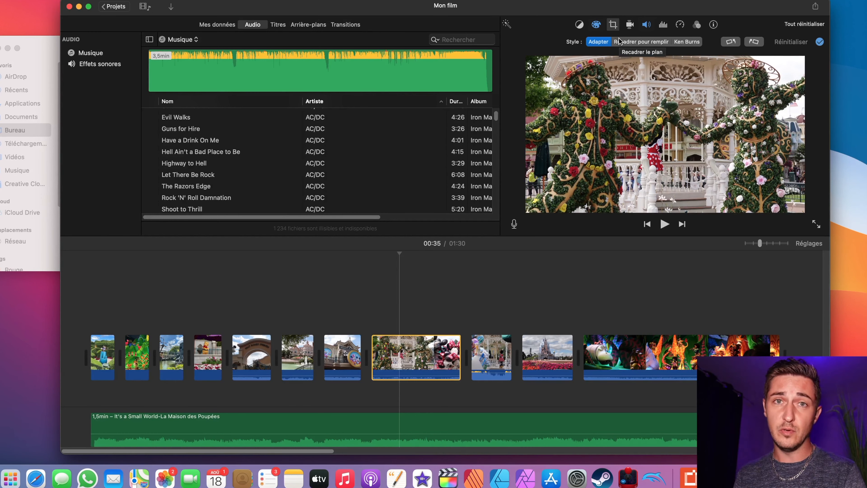
left_click(630, 24)
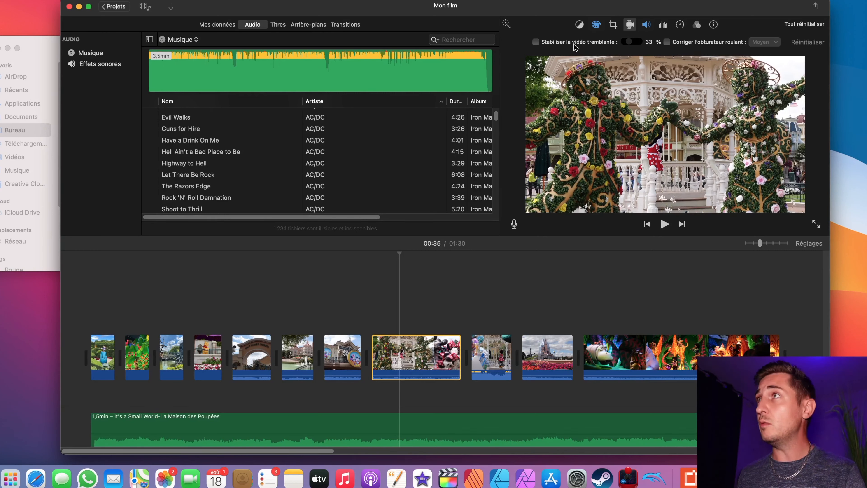
left_click(648, 26)
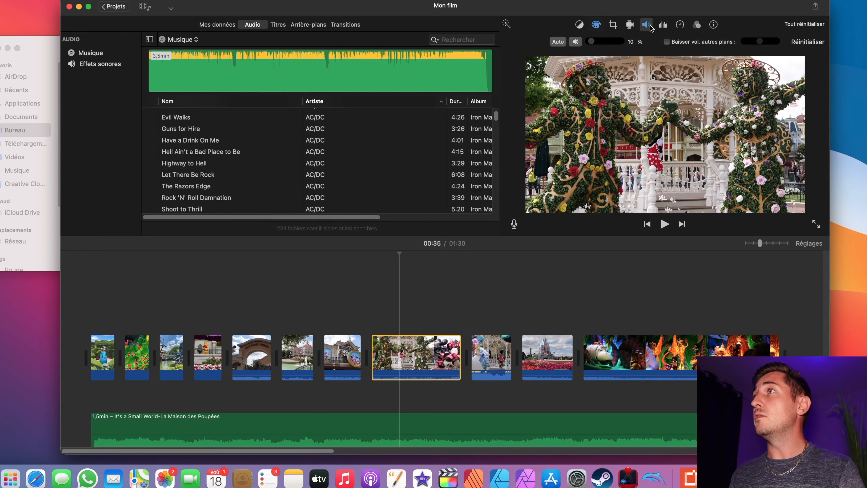
left_click(662, 27)
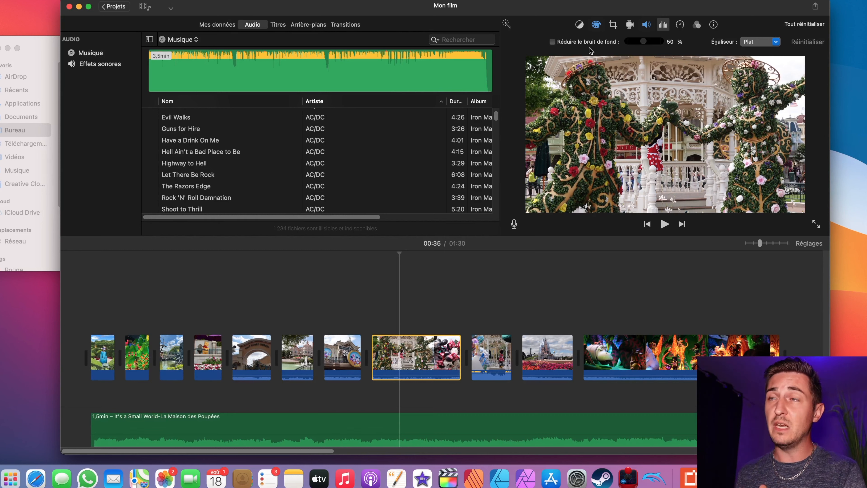
left_click(768, 40)
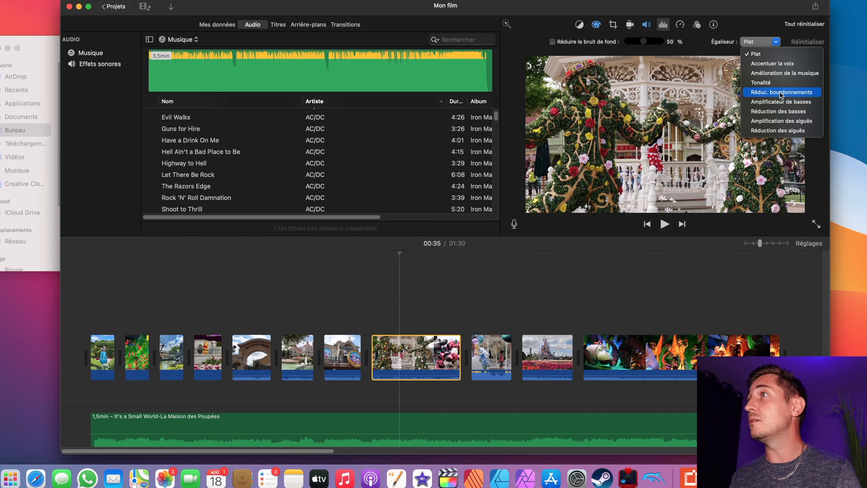
left_click(680, 28)
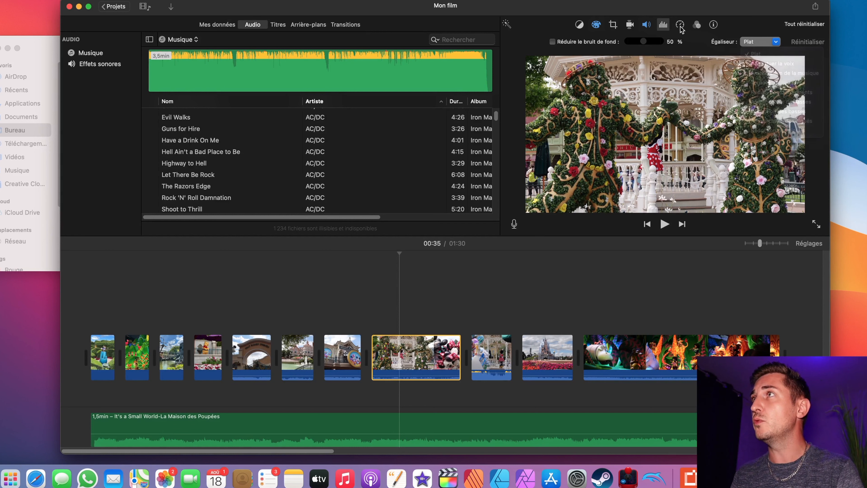
Examine the topiary clip's speed choices, preview the clip filters such as Noir without applying one, and view its clip information.
left_click(680, 26)
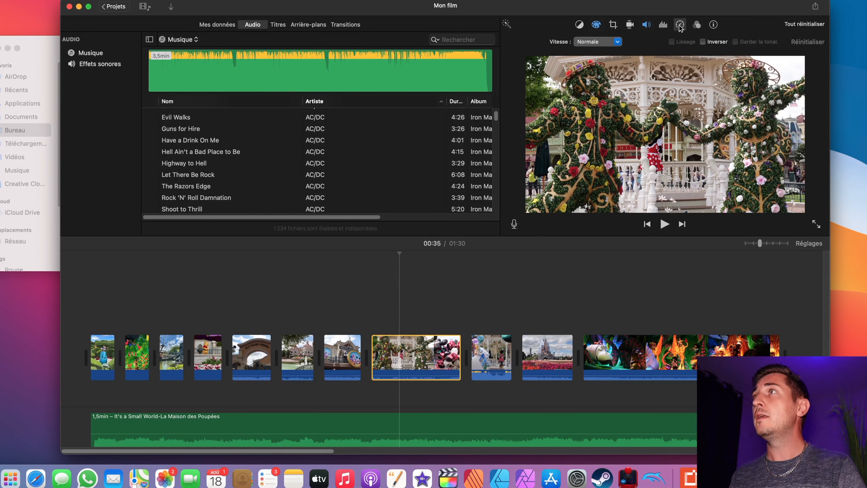
left_click(605, 42)
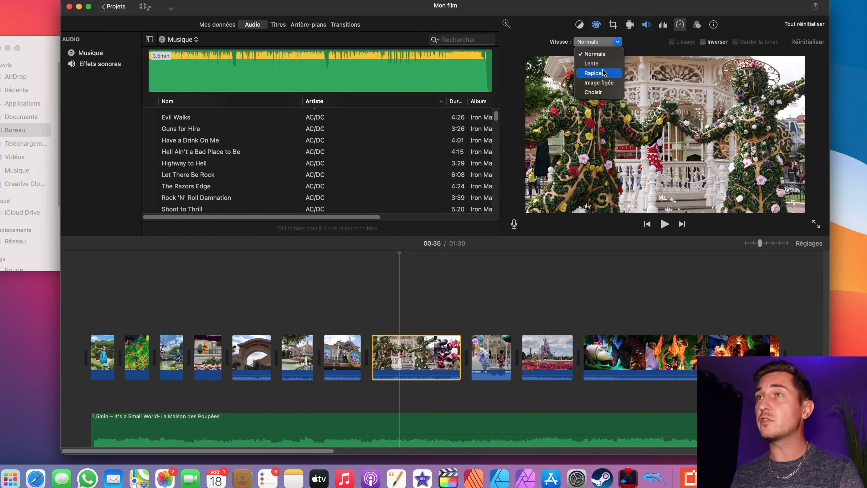
left_click(686, 29)
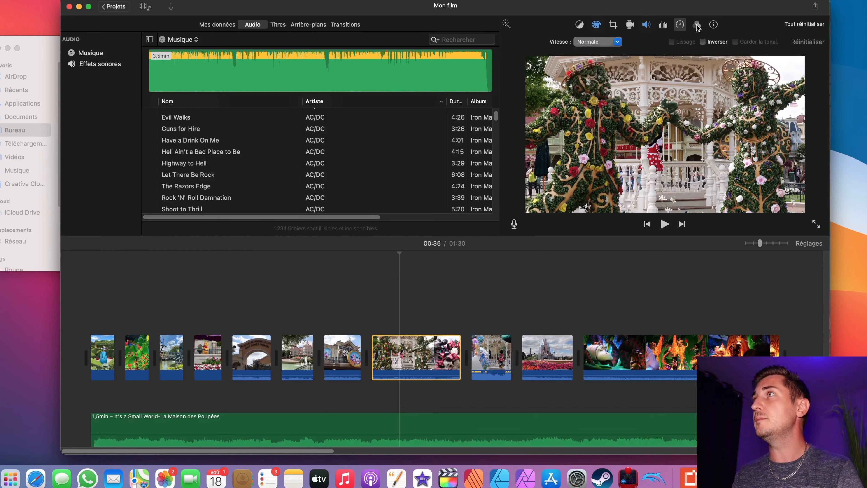
left_click(698, 25)
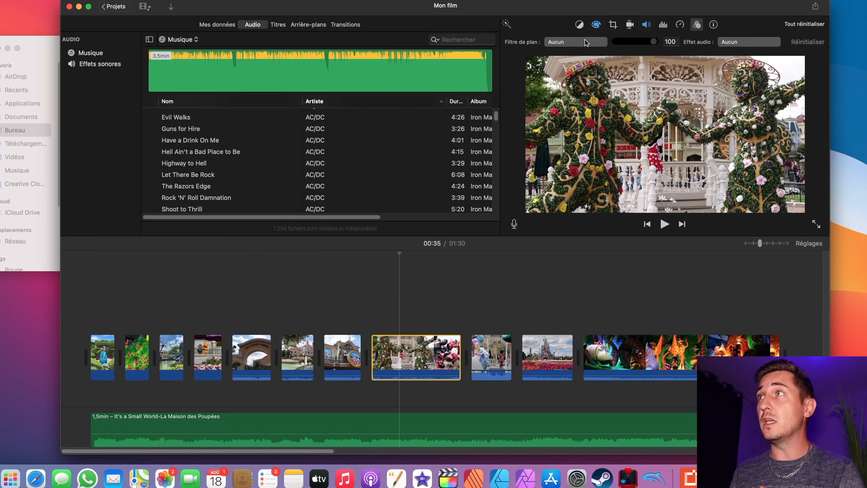
left_click(573, 43)
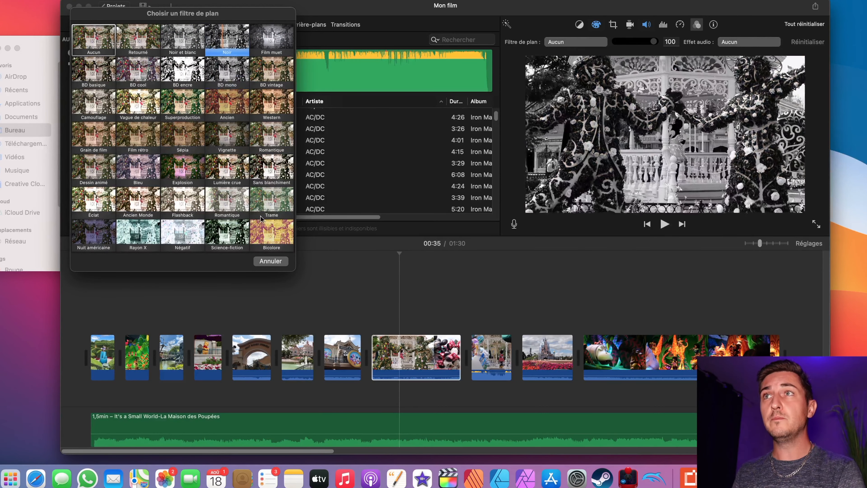
left_click(269, 261)
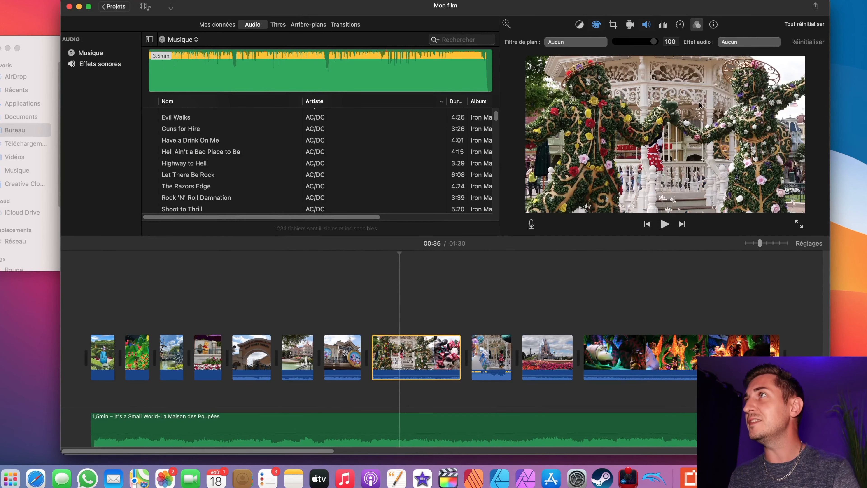
left_click(716, 25)
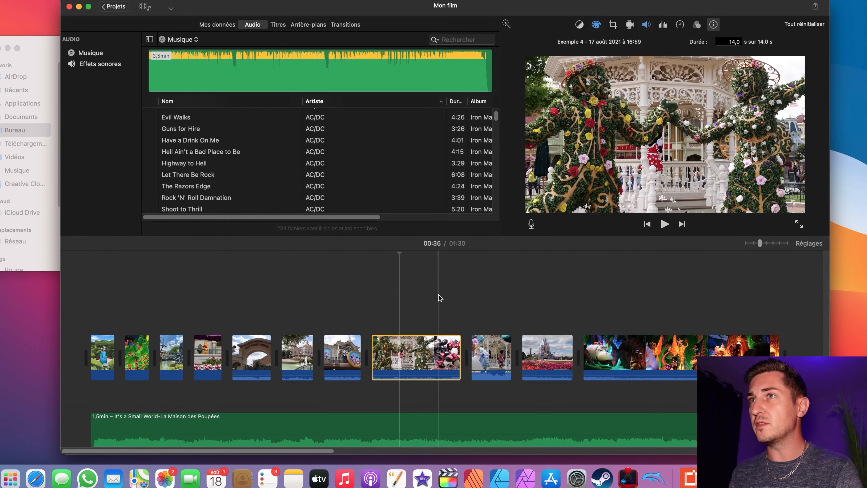
Trim the start of the Walt Disney Studios arch clip to leave 3.8 s, and trim both ends of the topiary clip to 12.4 s.
left_click(249, 352)
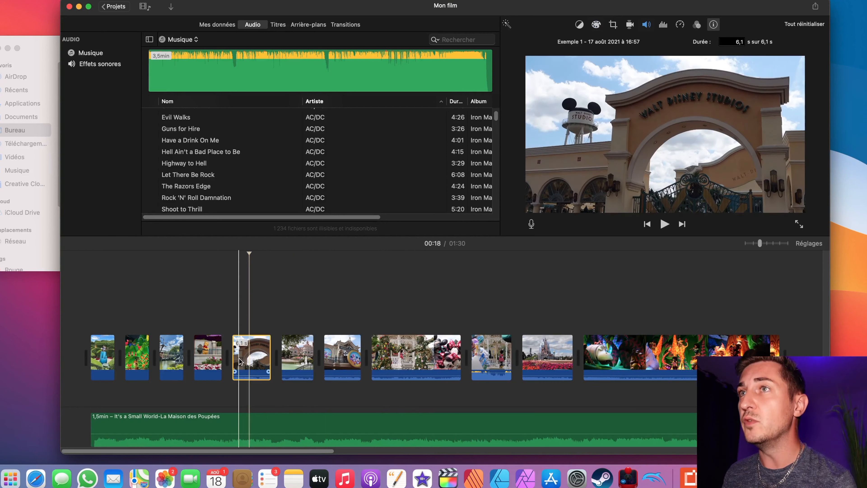
mouse_move(234, 358)
left_mouse_down()
mouse_move(259, 361)
mouse_move(246, 356)
left_mouse_up()
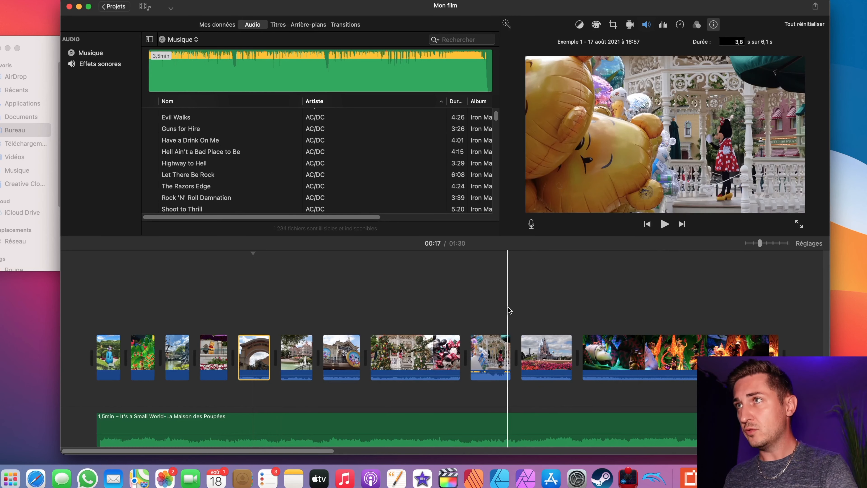
key("super+plus")
left_click(246, 359)
left_click_drag(246, 360, 255, 359)
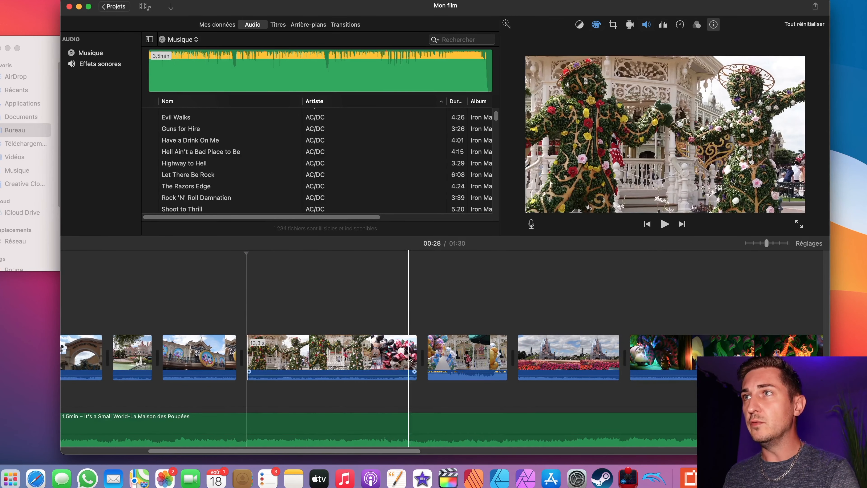
left_click_drag(415, 356, 403, 356)
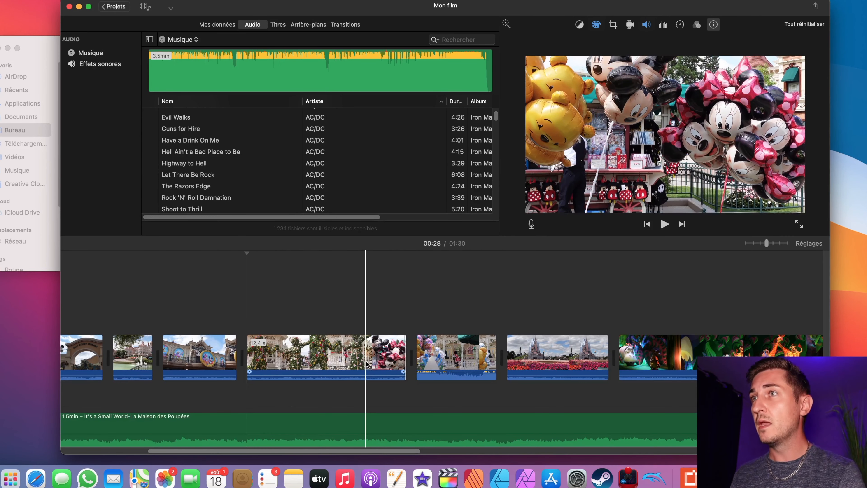
Split the topiary clip at 00:38, where the Mickey and Minnie balloons start, and split its first part again at 00:32.
left_click(366, 365)
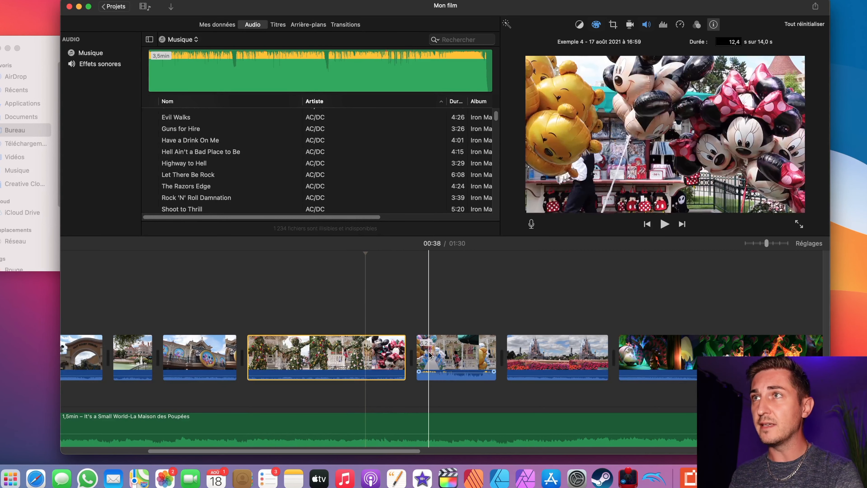
right_click(365, 361)
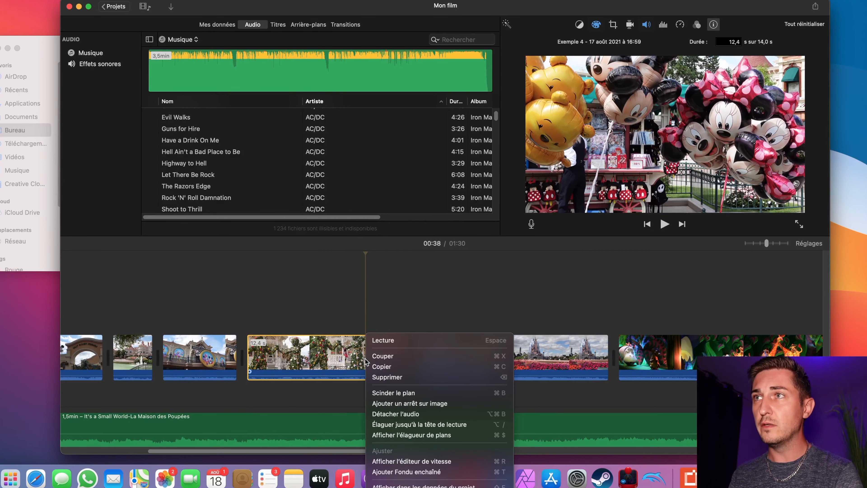
left_click(383, 393)
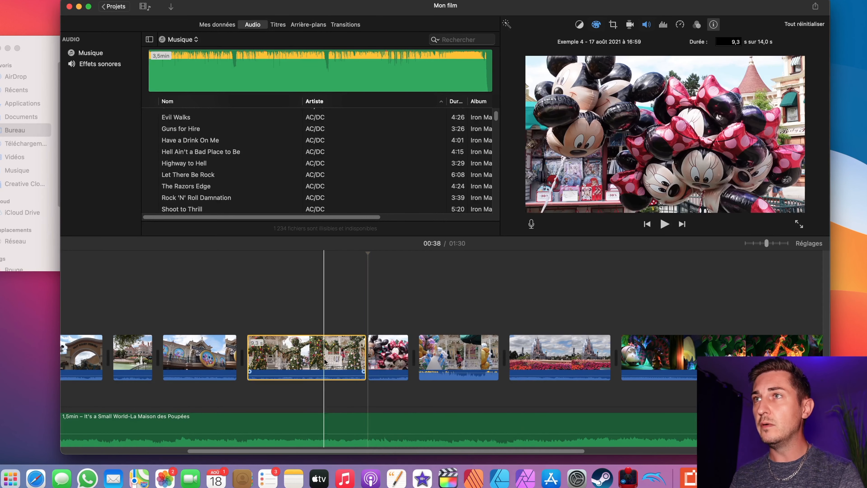
left_click(290, 361)
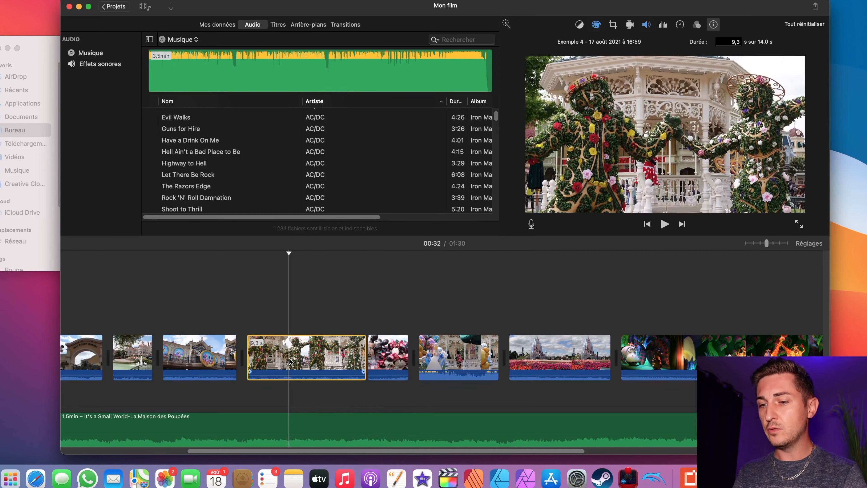
key("super+b")
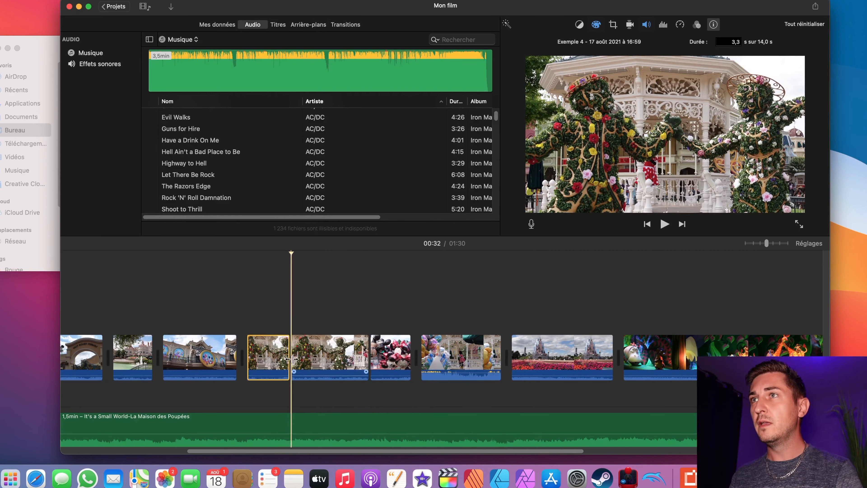
Delete the 6.0 s middle section of the split topiary clip, between its opening part and the balloons part.
left_click(397, 357)
left_click(327, 354)
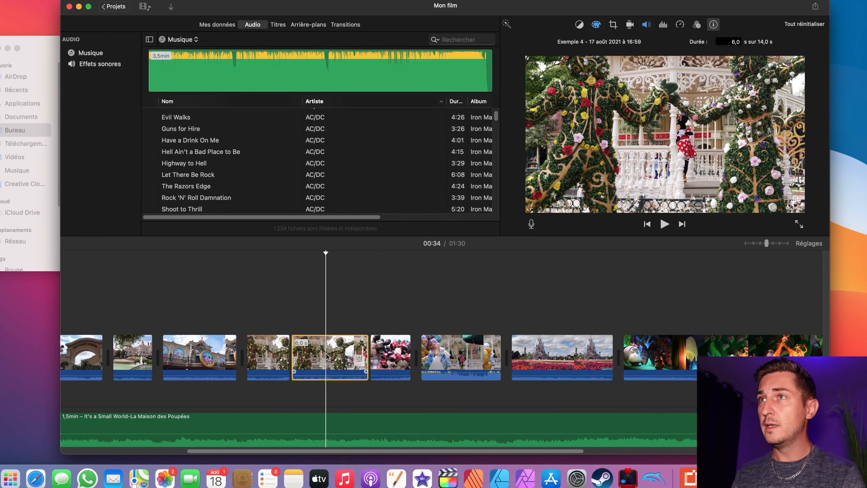
right_click(327, 356)
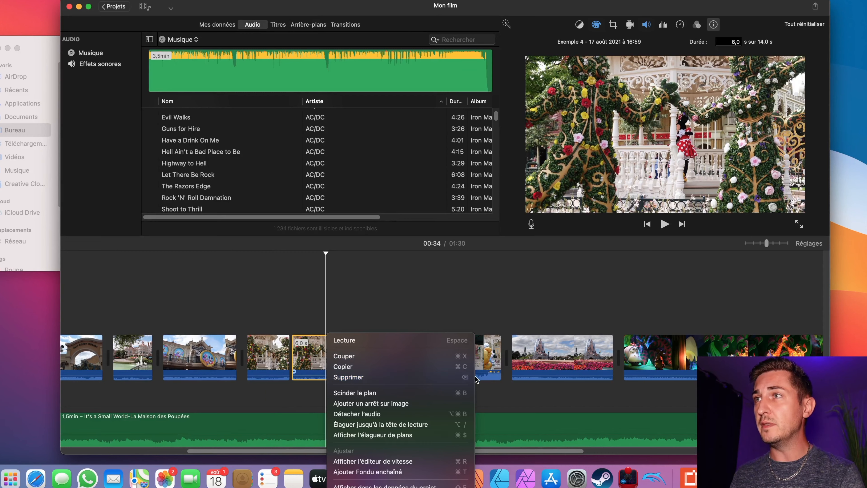
left_click(466, 378)
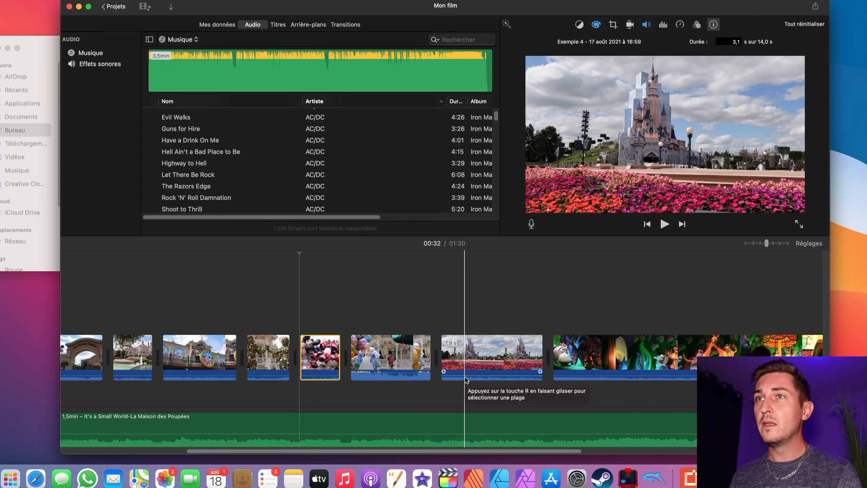
left_click_drag(334, 451, 209, 450)
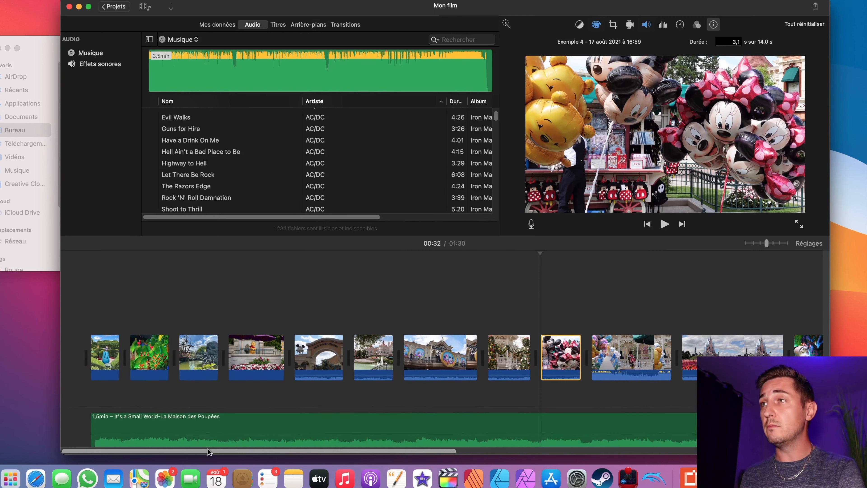
Move the Disneyland station clip to the start of the film, directly ahead of the hedge maze photo.
left_click_drag(443, 356, 167, 357)
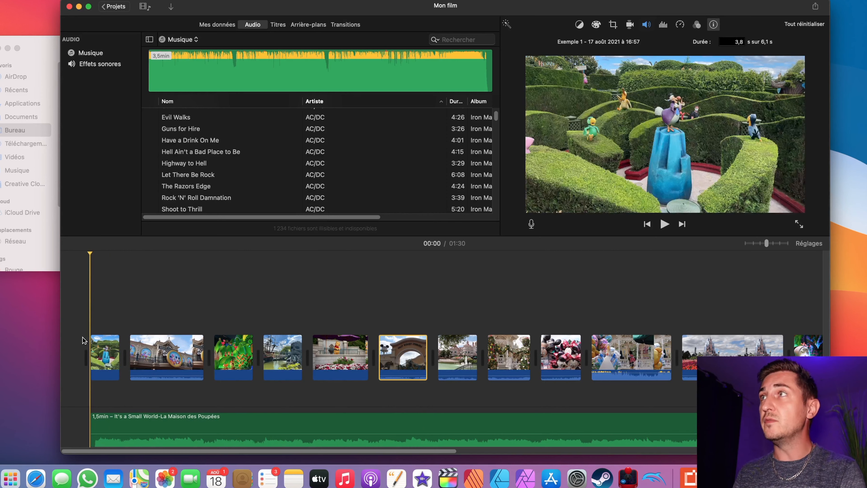
left_click_drag(103, 354, 191, 362)
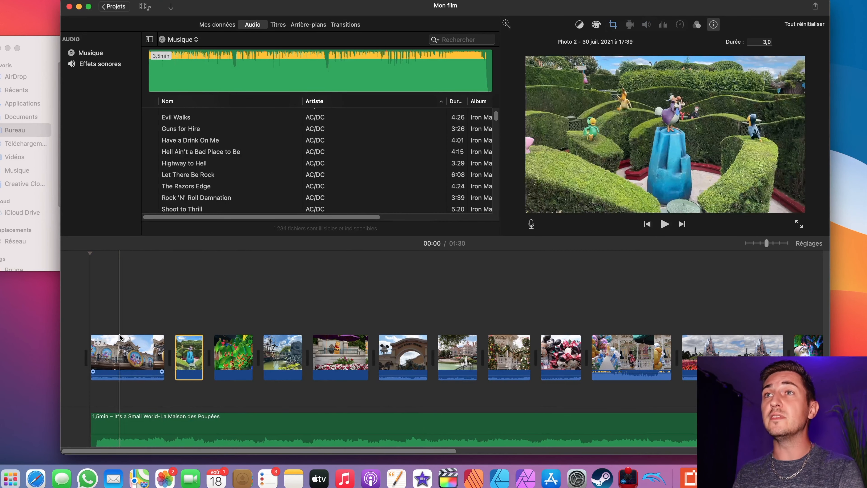
left_click(118, 342)
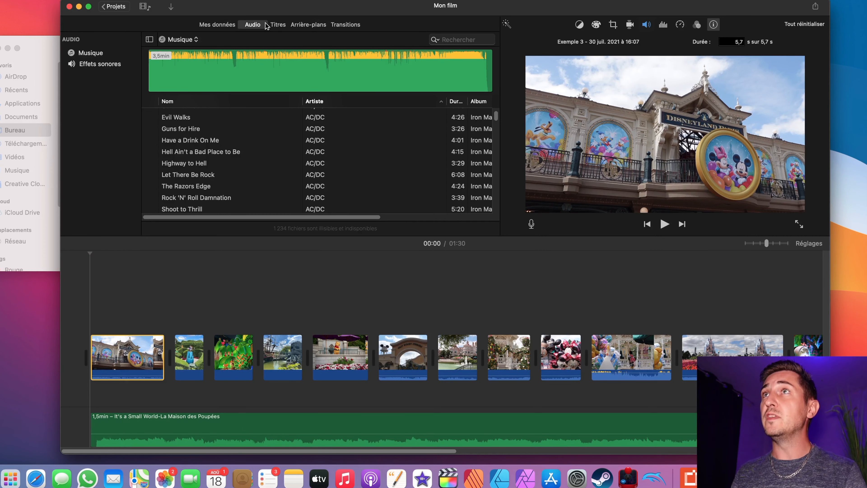
Add the sparkling-star title over the opening station clip and another over the Winnie clip, with the text "Winnie" on the second.
left_click(277, 25)
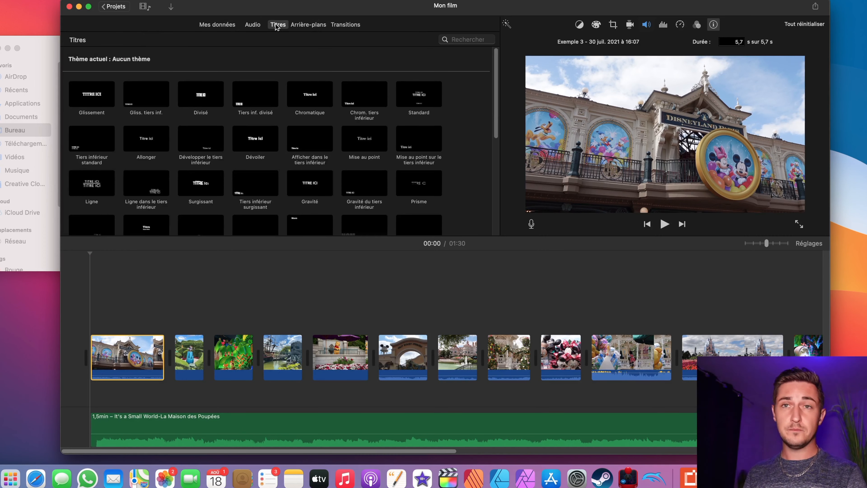
scroll(330, 169, "down", 5)
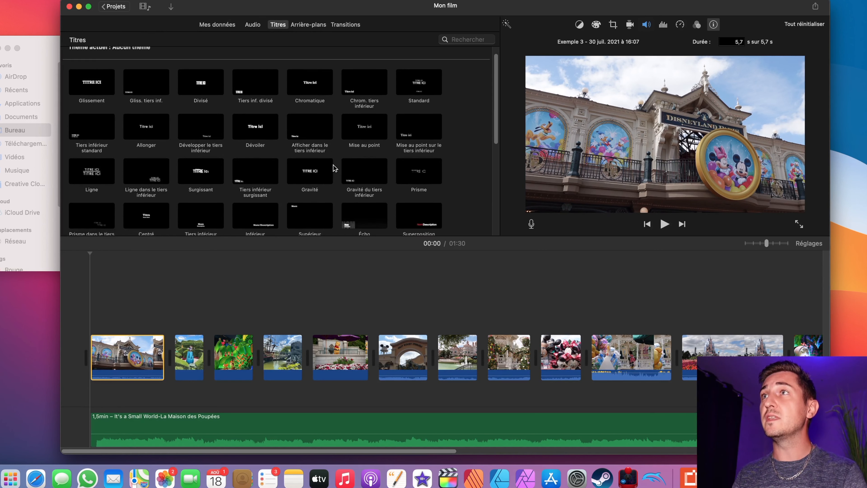
scroll(330, 168, "up", 1)
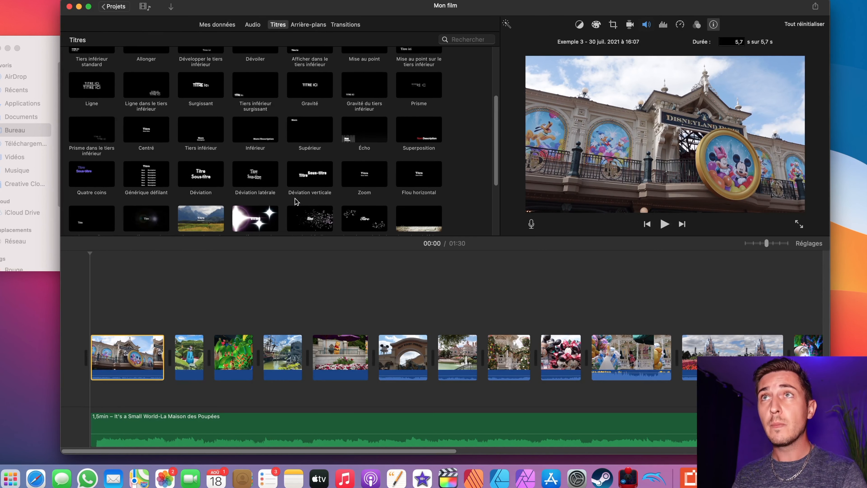
left_click_drag(251, 225, 88, 324)
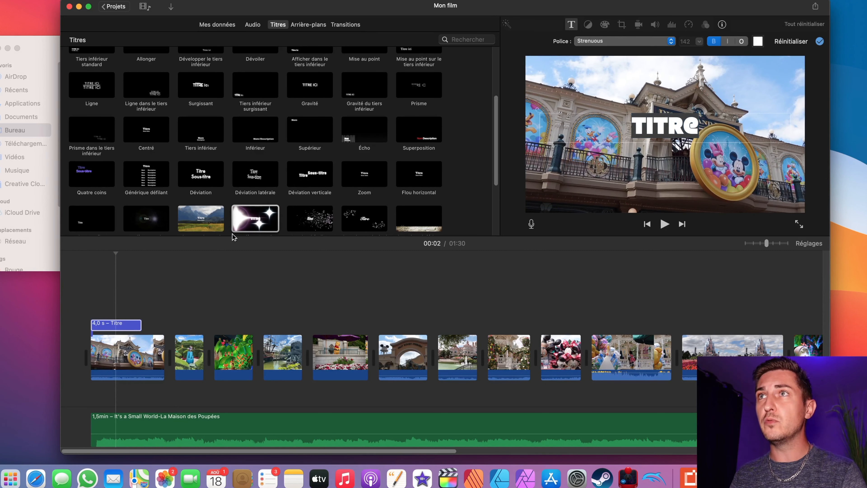
left_click_drag(219, 221, 316, 324)
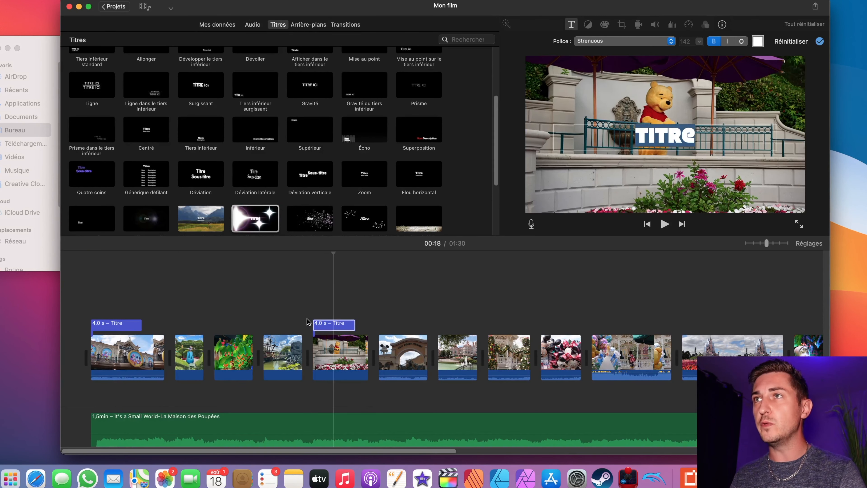
type("Winnie")
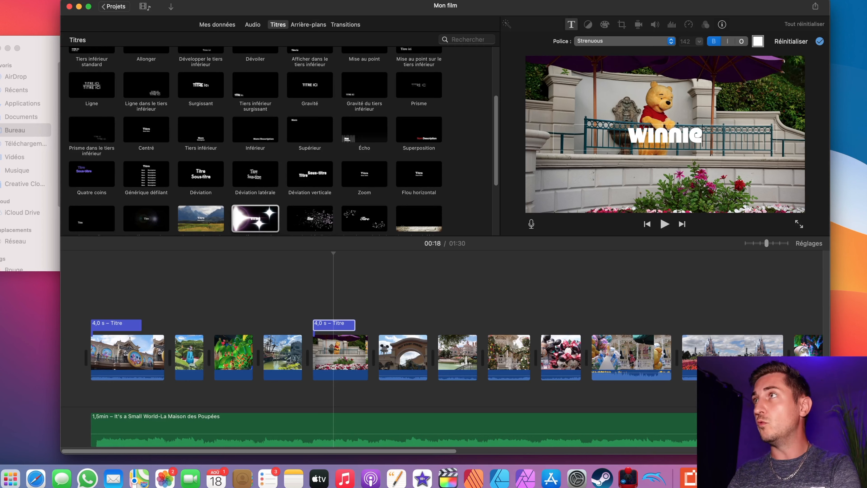
Set the opening title's text to "Date 2021" and play it back over the station clip.
left_click(109, 323)
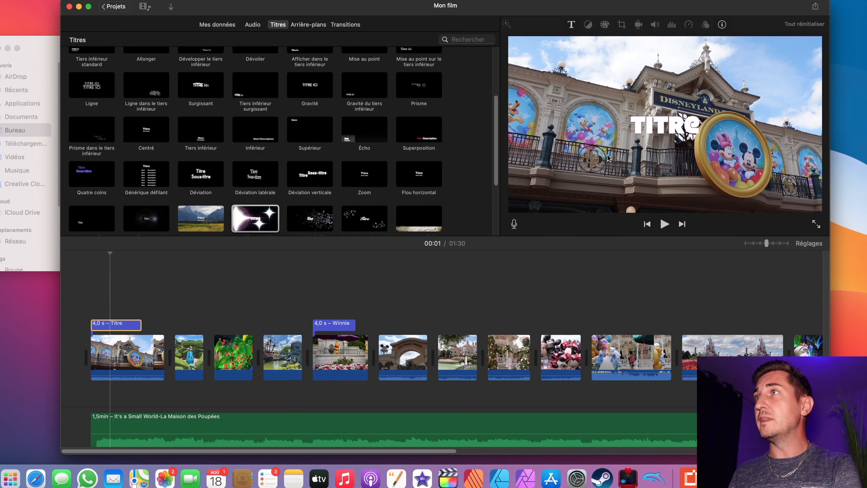
double_click(664, 129)
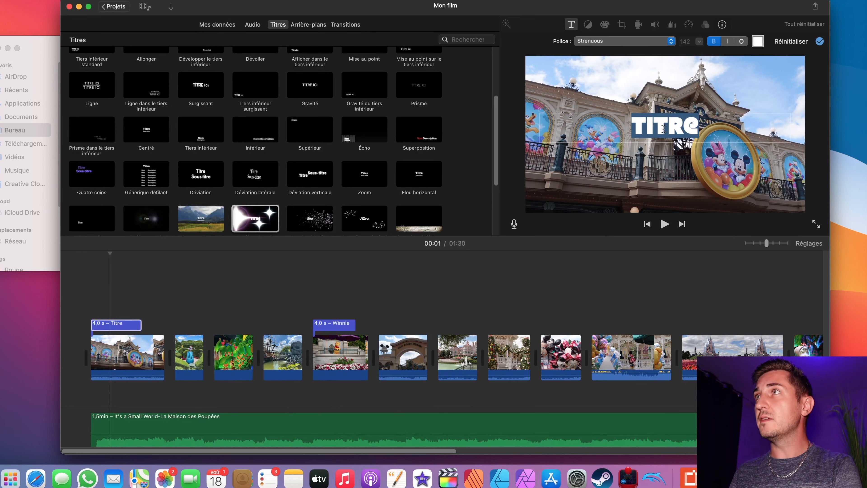
type("Date")
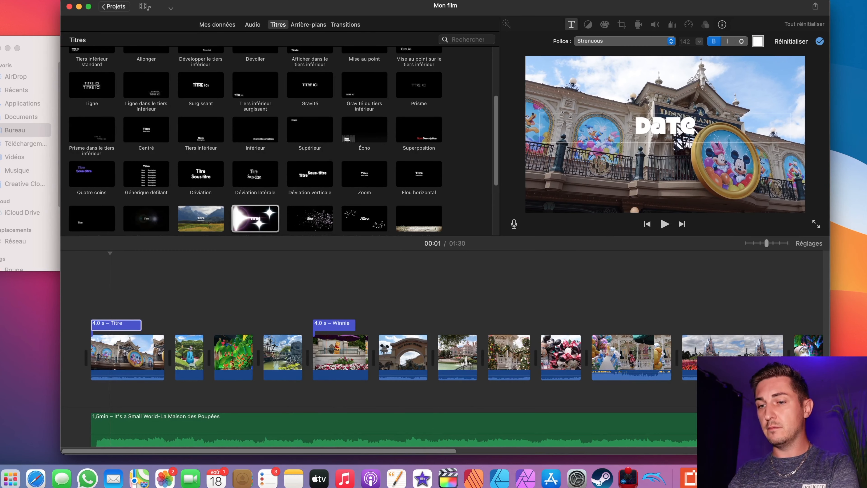
type(" 2021")
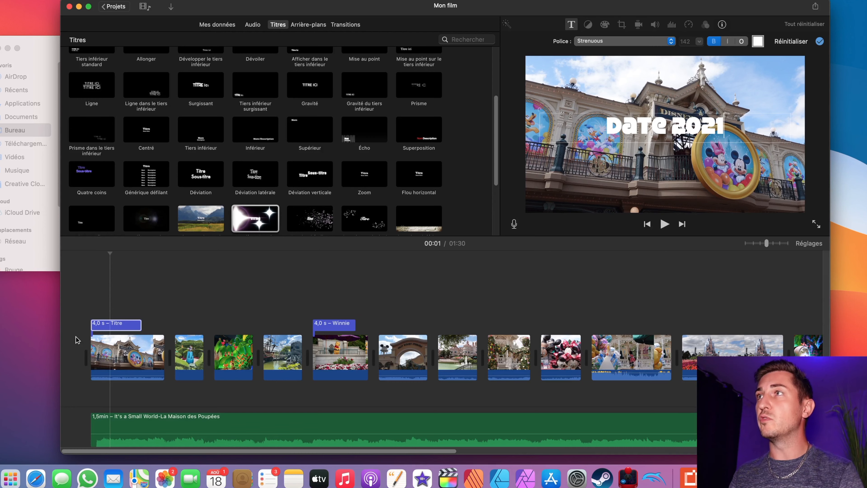
left_click(102, 311)
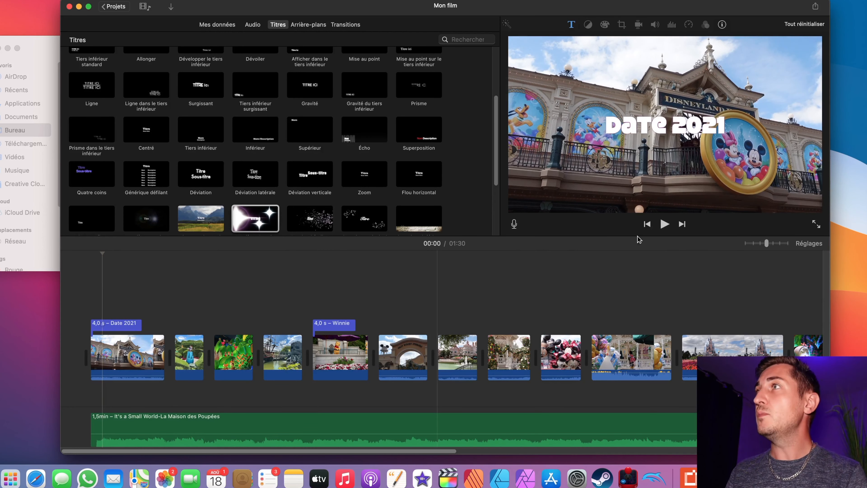
left_click(663, 226)
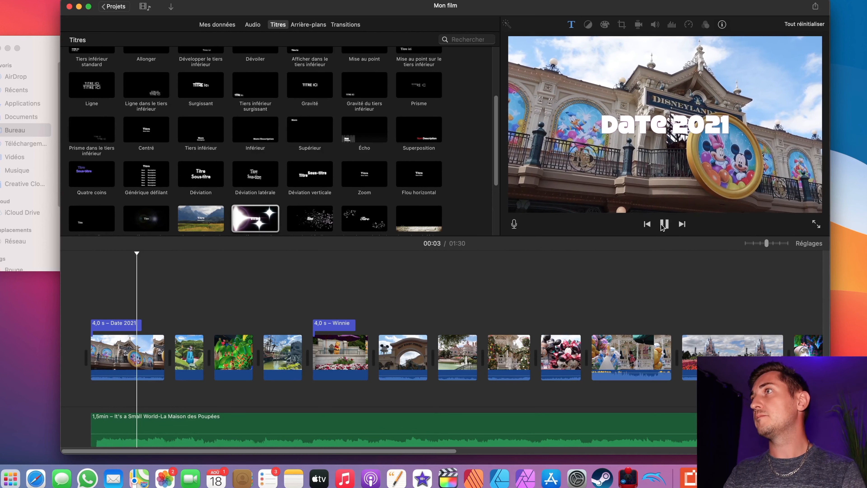
left_click(664, 224)
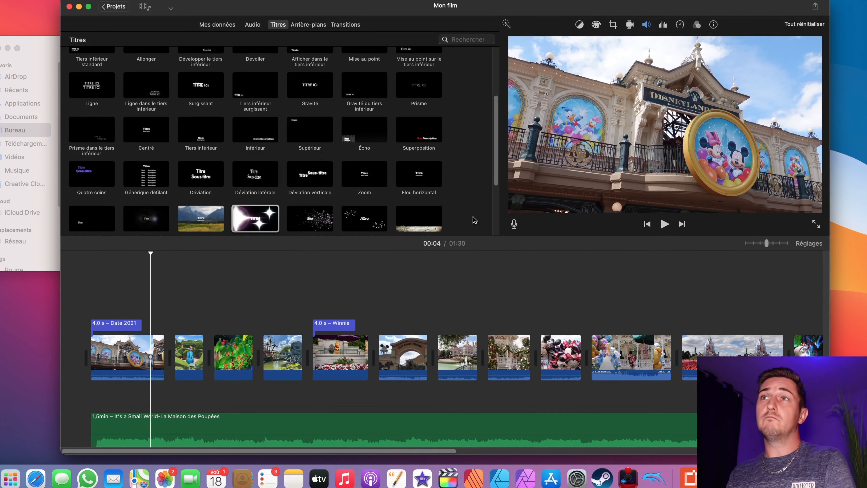
Delete both titles, "Date 2021" and "Winnie", from the timeline.
left_click_drag(352, 311, 113, 330)
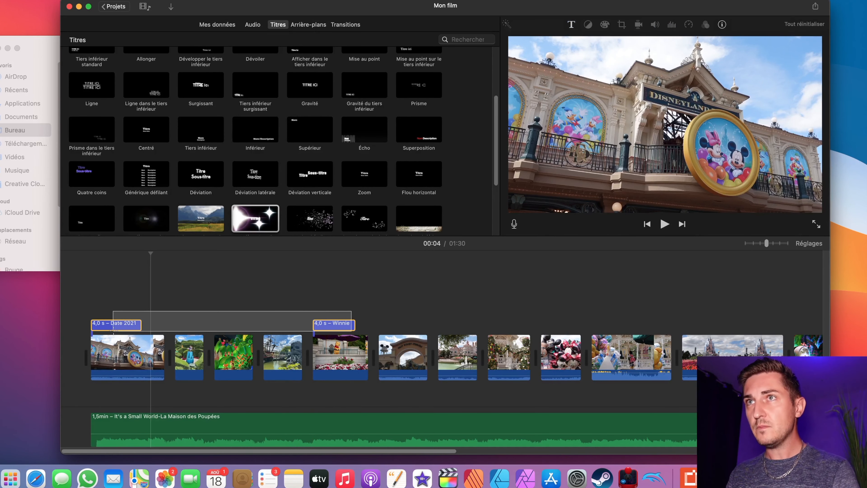
key("BackSpace")
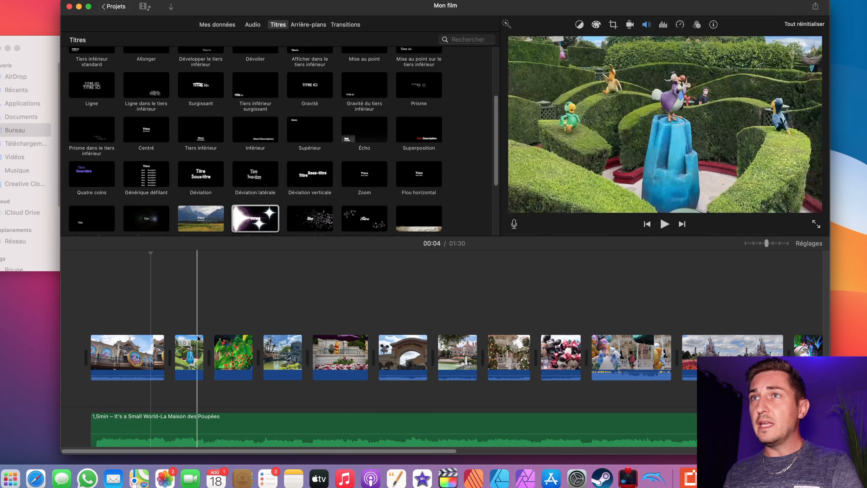
Add a Page tournée transition after the hedge maze photo and a Puzzle droite transition between the jungle scene and the pirate ship.
left_click(346, 25)
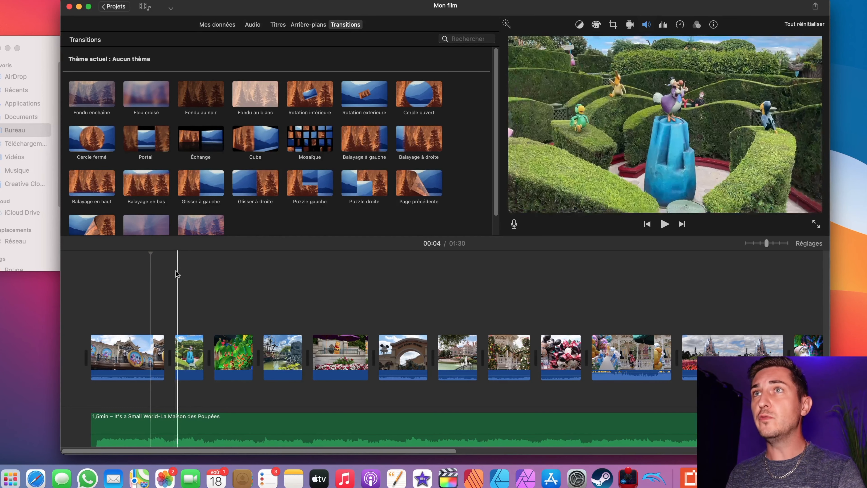
scroll(151, 212, "down", 2)
left_click_drag(99, 218, 207, 363)
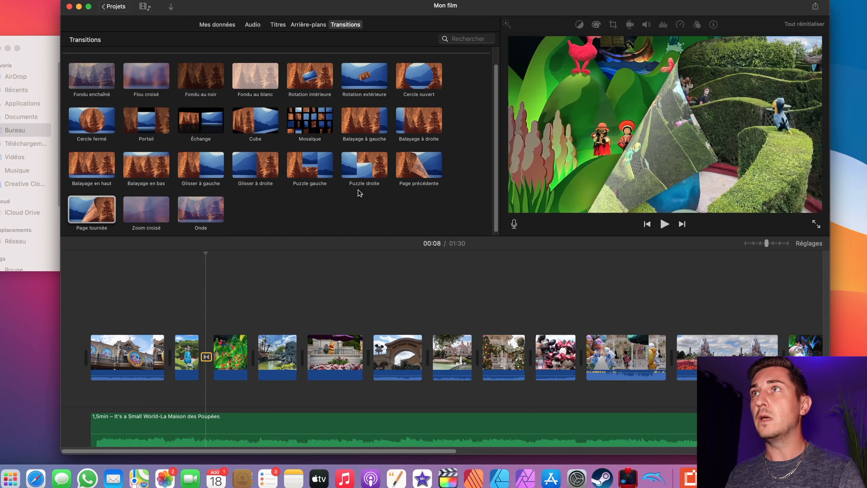
left_click_drag(368, 163, 248, 362)
Play back both transitions starting from the hedge maze photo, and undo adding them.
left_click(188, 336)
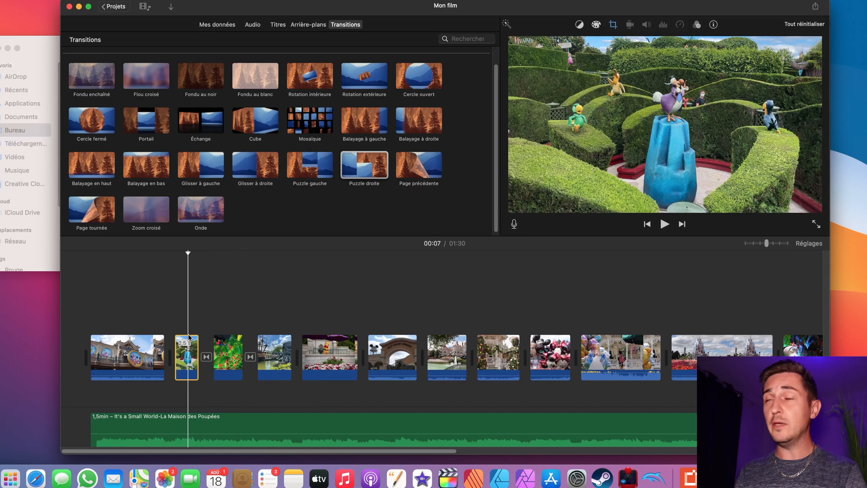
key("space")
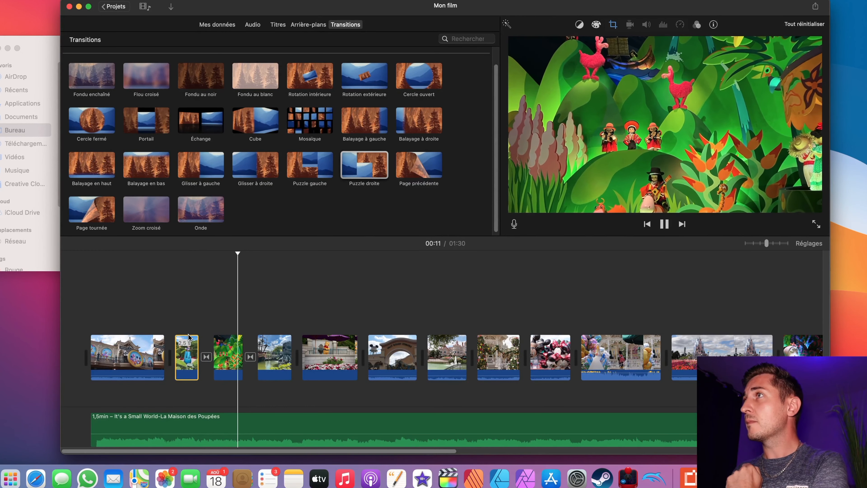
key("space")
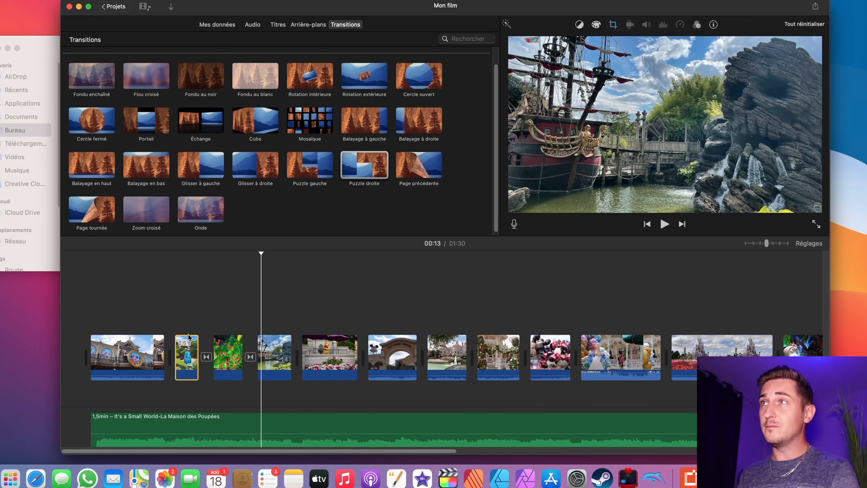
key("super+z")
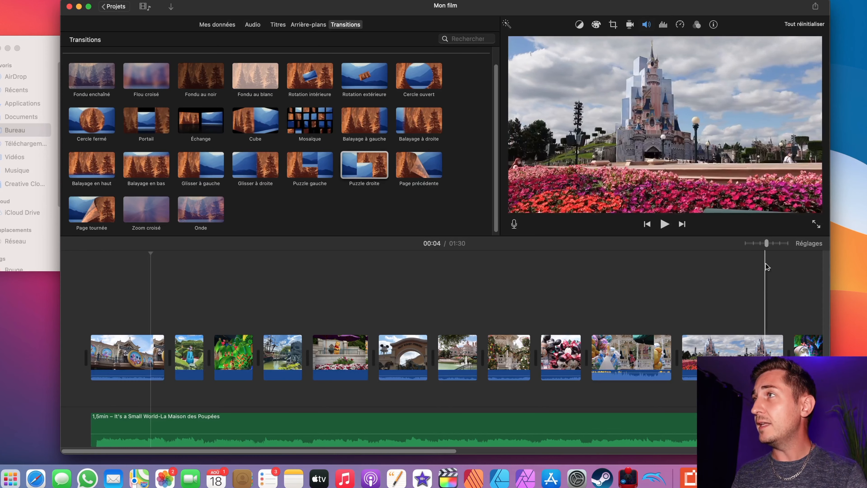
Change the project's theme to Album in the project settings.
left_click(805, 244)
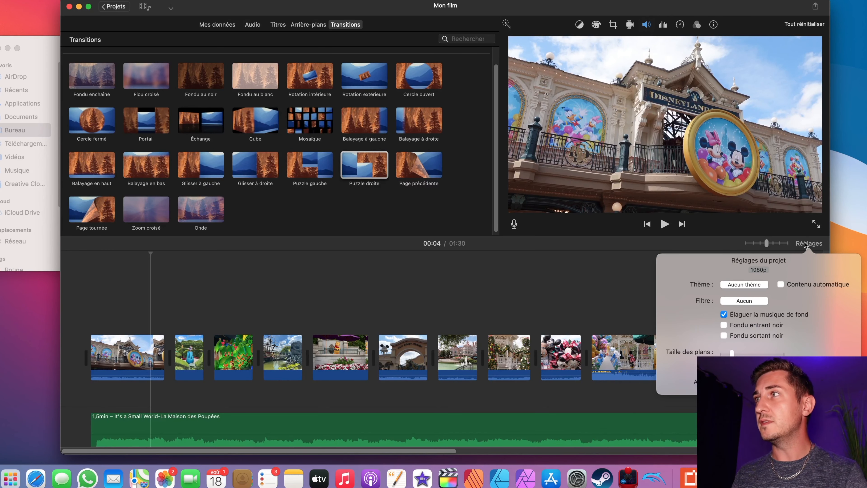
left_click(734, 285)
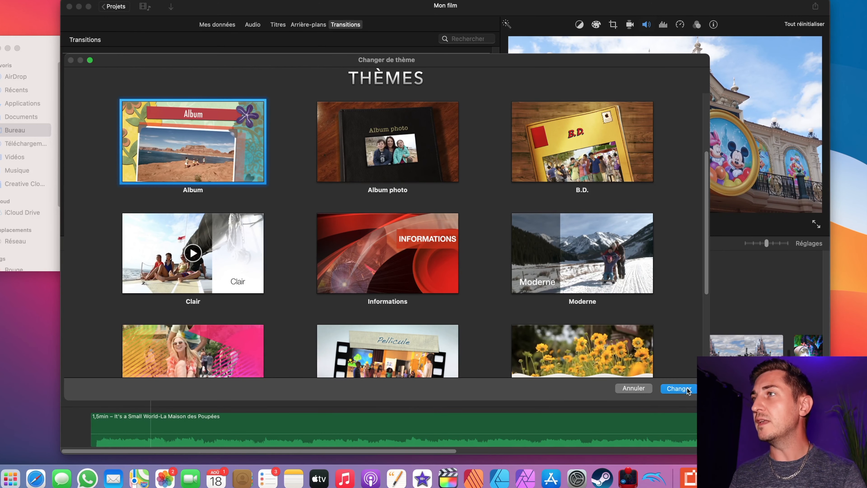
left_click(679, 389)
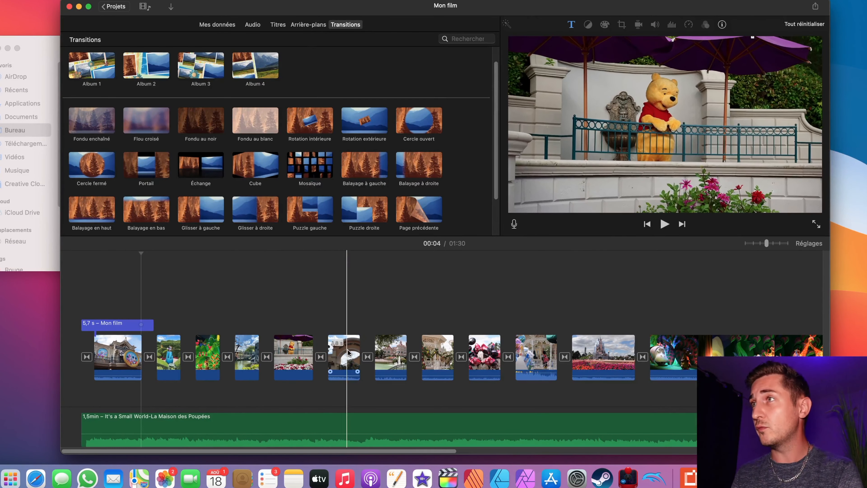
Play the Album-themed film from its opening title through the first transitions, with the window expanded to full screen.
left_click(125, 326)
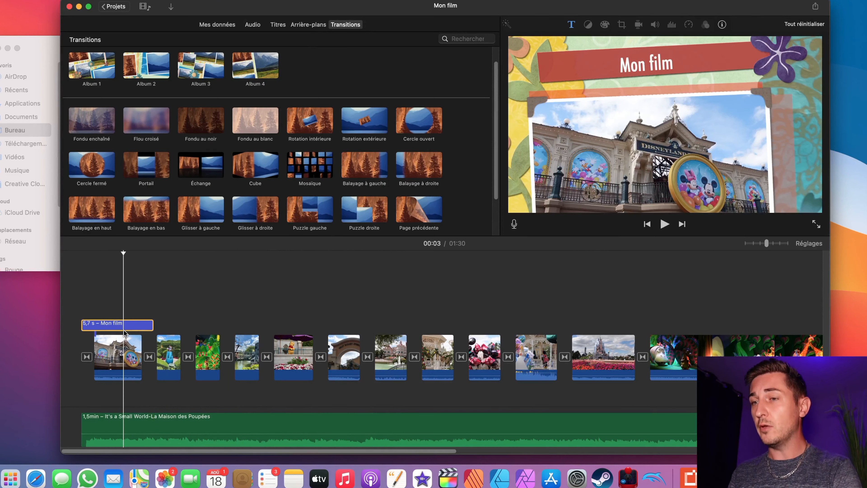
left_click(80, 325)
left_click(664, 227)
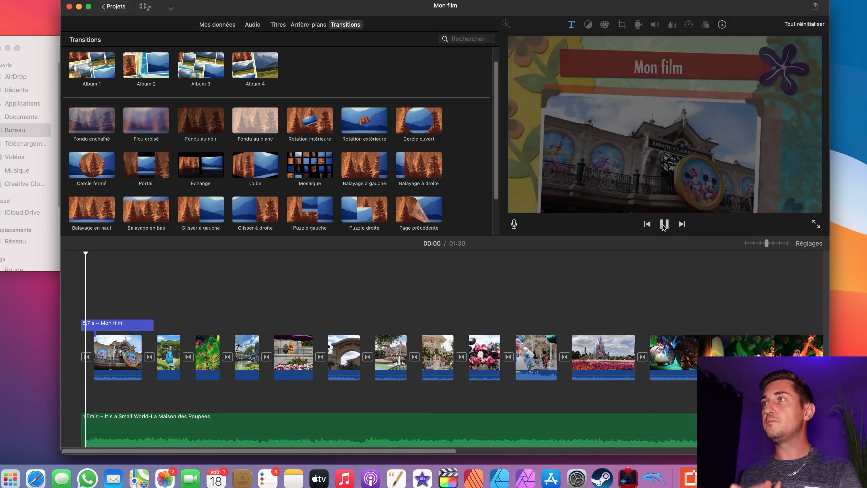
left_click(89, 7)
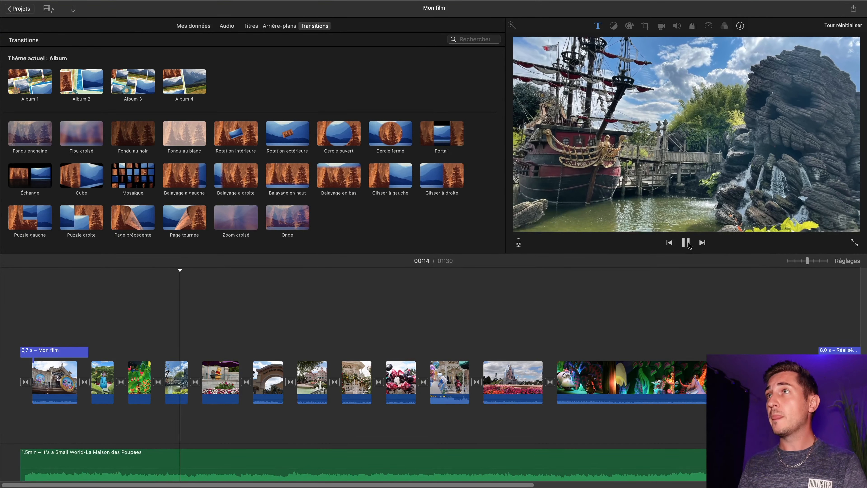
key("space")
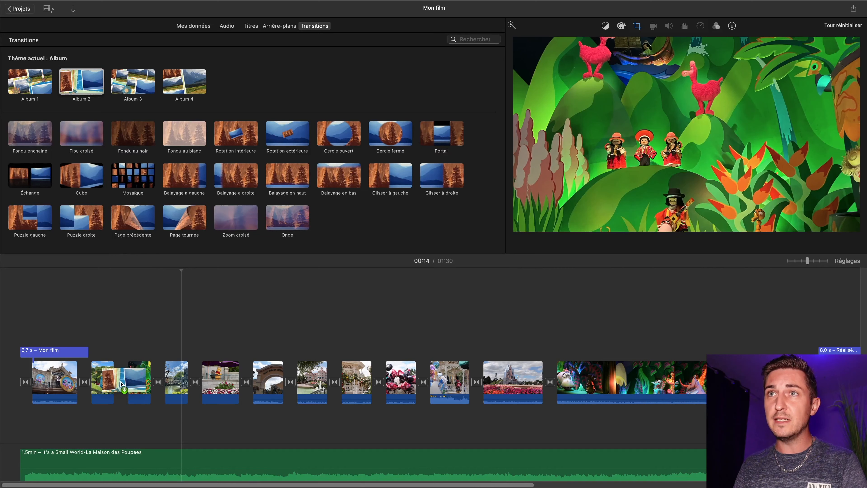
Replace the transition between the hedge maze photo and the jungle scene with Album 2 and play it back.
left_click(106, 352)
key("space")
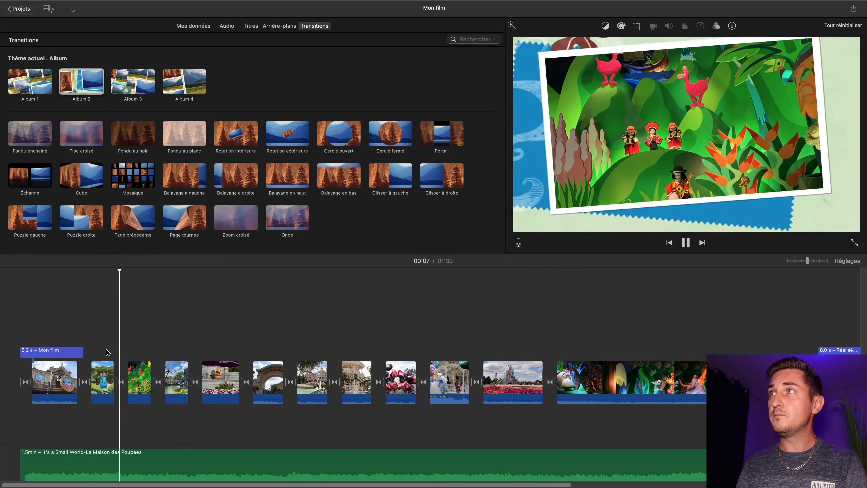
key("space")
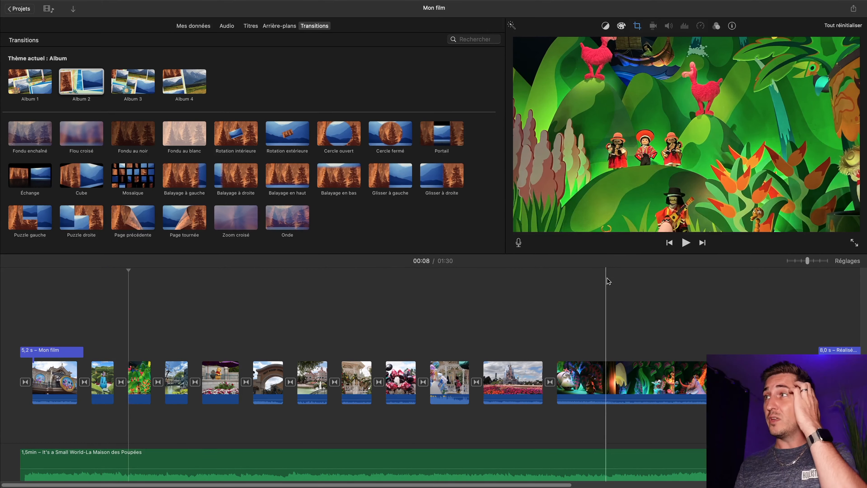
Examine the closing "Réalisé par" title and the final transition at the end of the timeline.
scroll(591, 367, "right", 5)
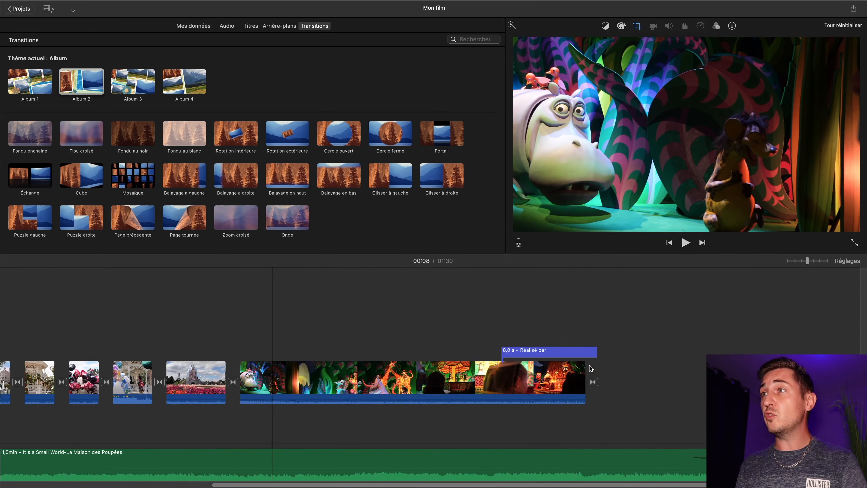
scroll(590, 367, "left", 5)
scroll(590, 367, "right", 15)
scroll(591, 367, "left", 5)
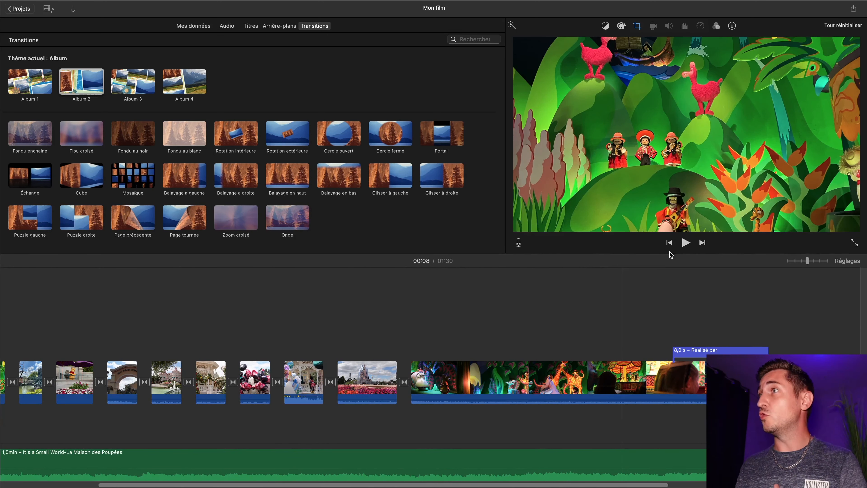
Play the film full screen through the pirate ship photo, then stop at the Winnie the Pooh photo in the normal view.
left_click(854, 243)
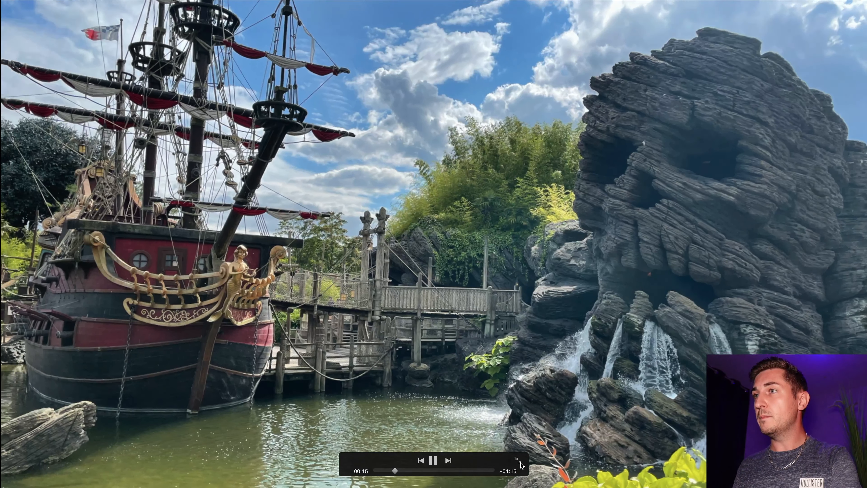
left_click(519, 461)
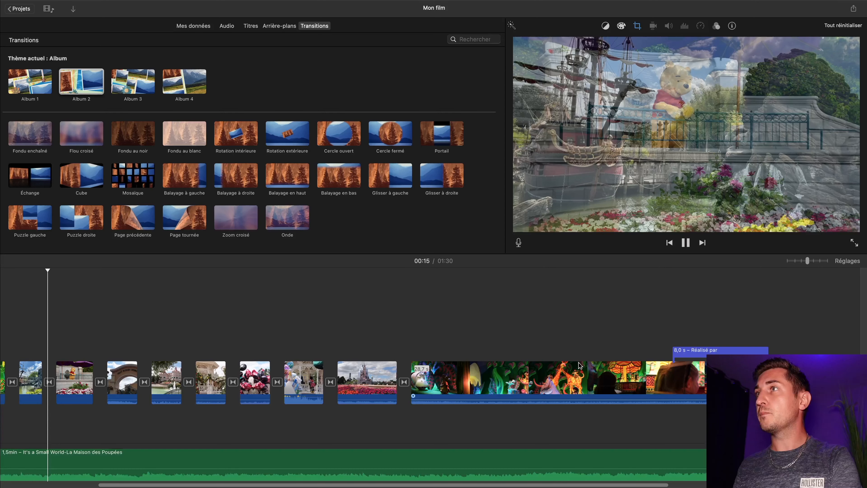
key("space")
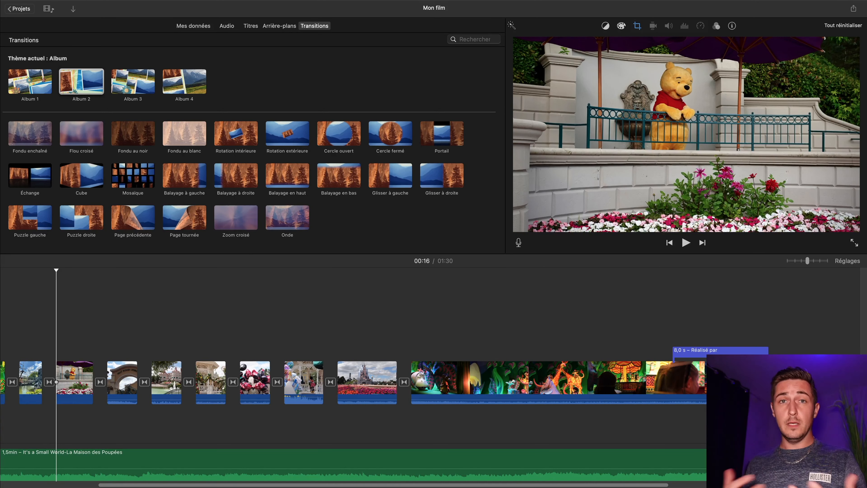
Record a voice-over about 4.2 s long, starting on the Winnie the Pooh photo at 00:17.
left_click(64, 353)
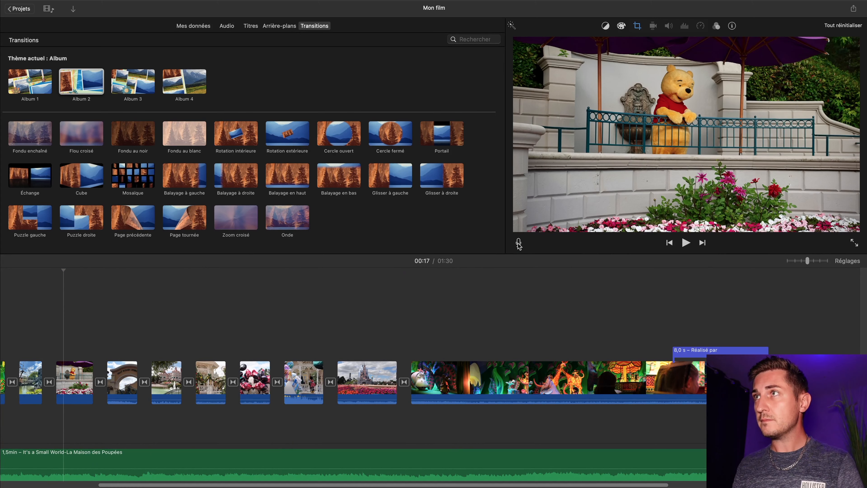
left_click(518, 242)
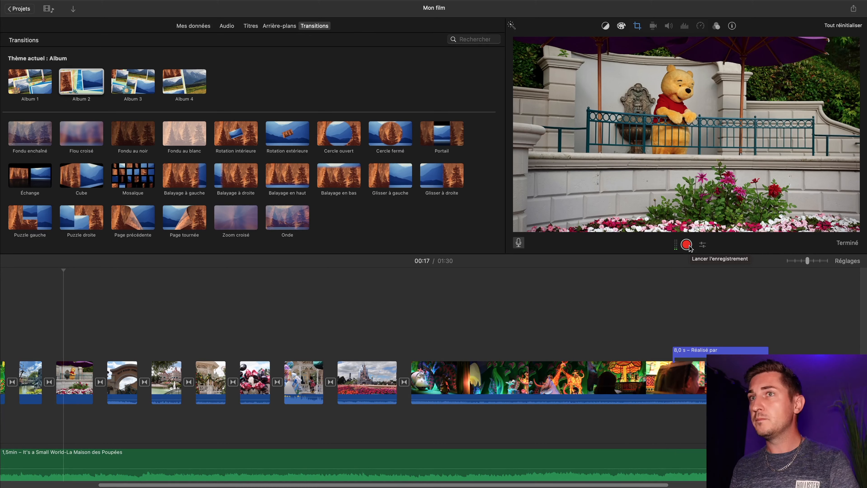
left_click(687, 245)
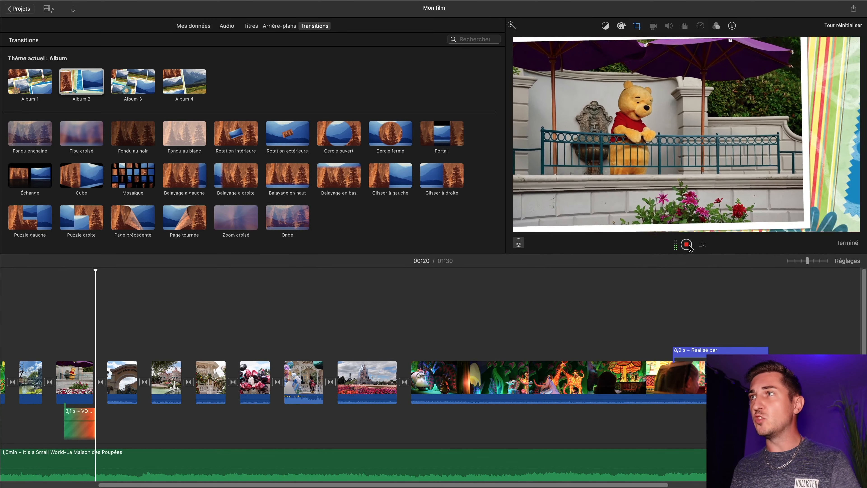
left_click(689, 246)
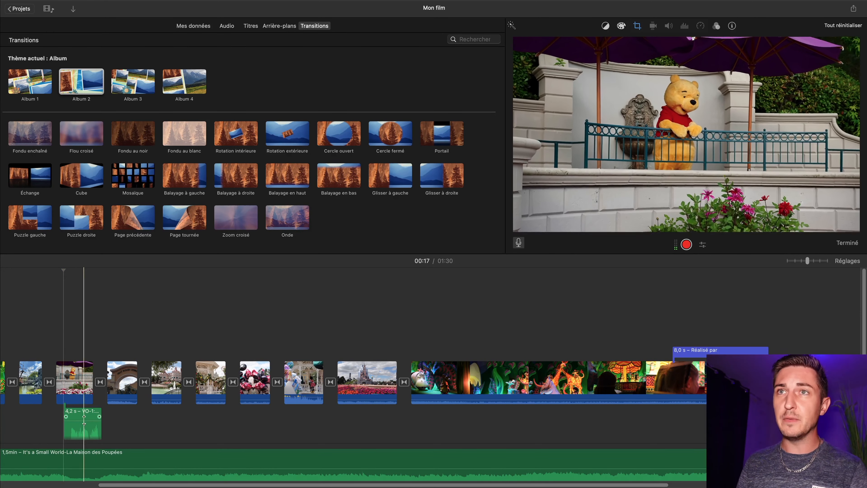
Move the voice-over clip earlier so it starts at the end of the pirate ship photo, and play it back.
left_click_drag(84, 433, 63, 432)
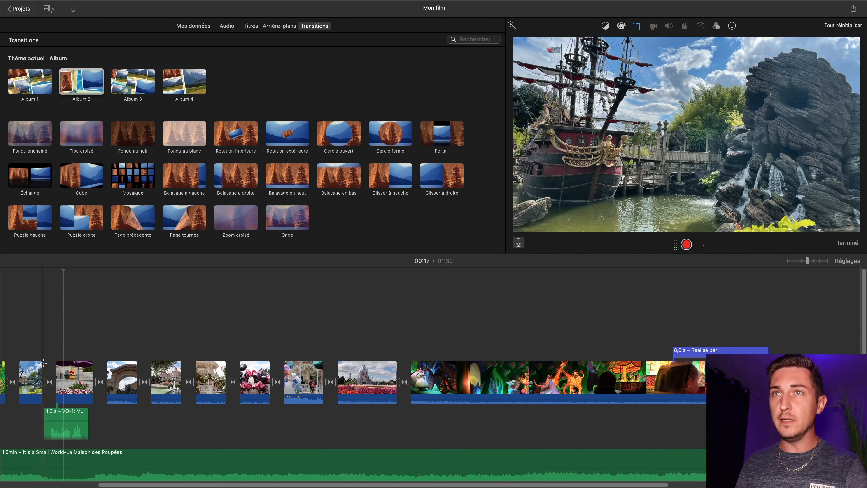
key("space")
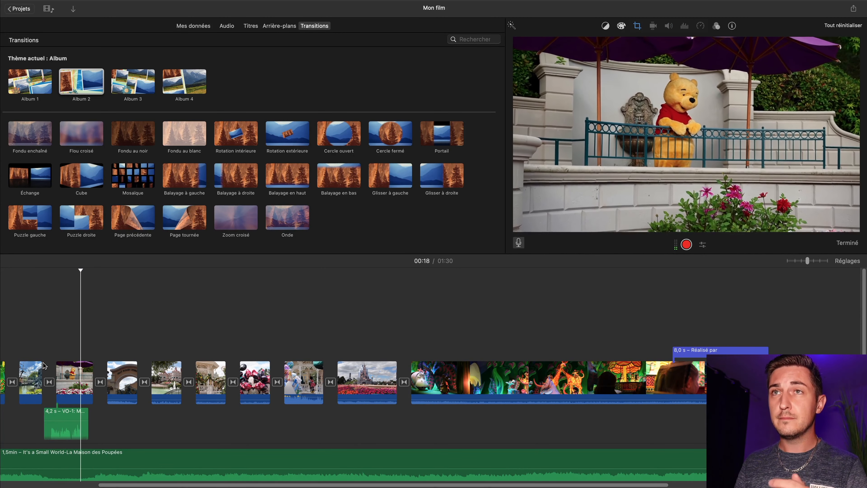
key("space")
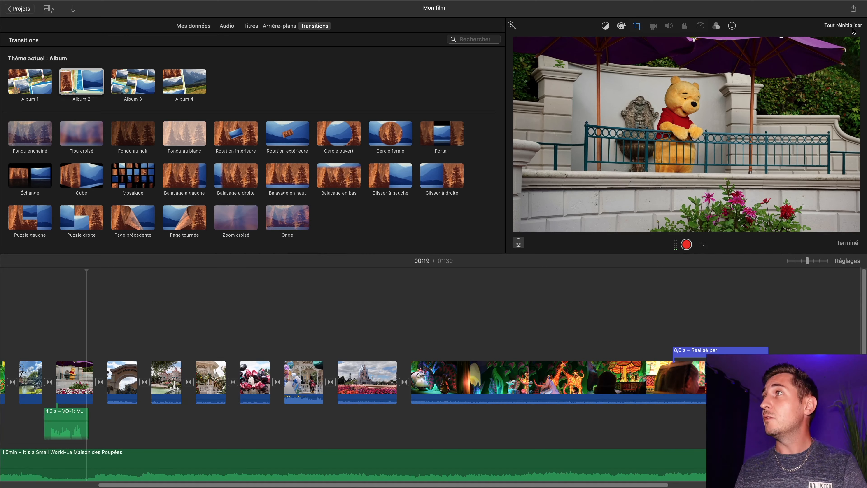
Set up a file export of the film with the title Disneyland.
left_click(853, 10)
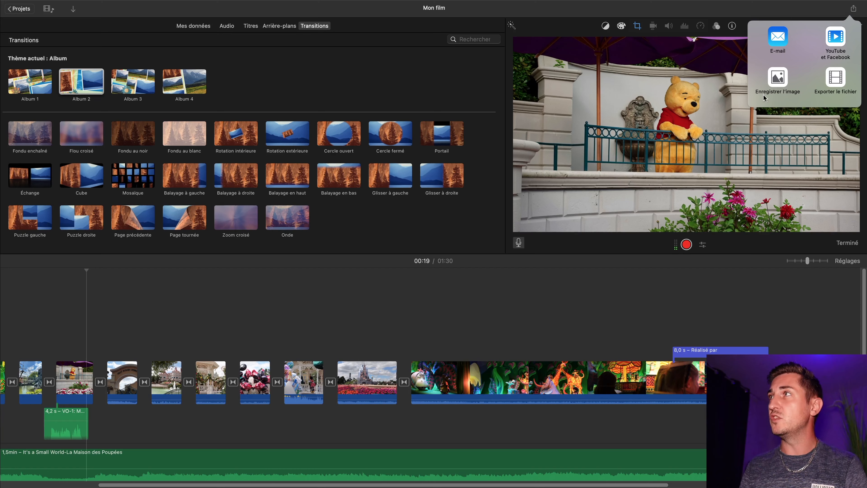
left_click(835, 82)
double_click(477, 99)
left_click(477, 99)
type("Disne")
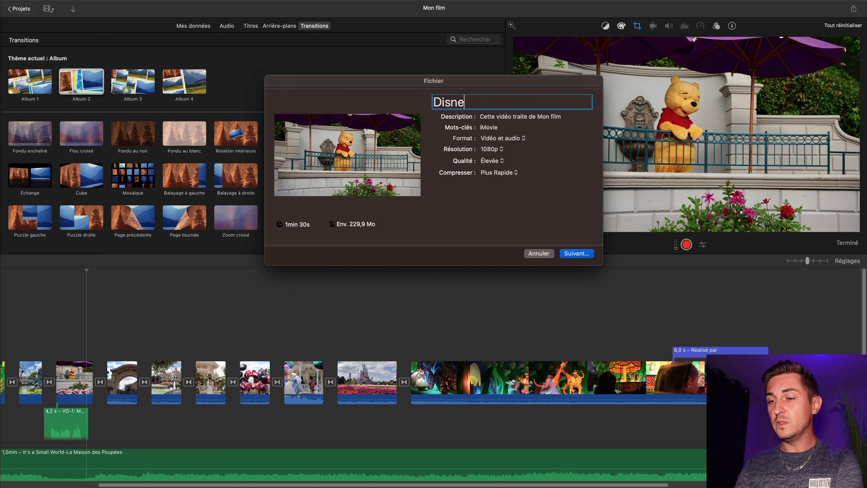
type("yland")
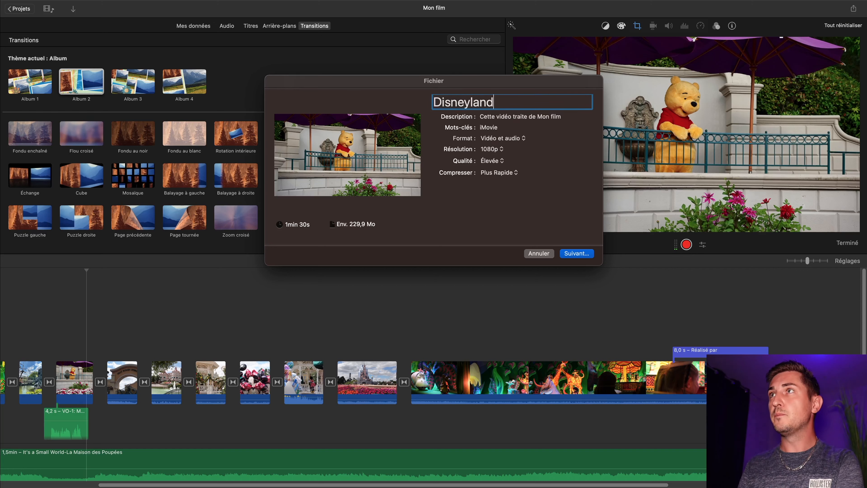
Export the film at 1080p with high quality as Disneyland.mp4 in the Bureau folder, and check the export's progress.
left_click(492, 149)
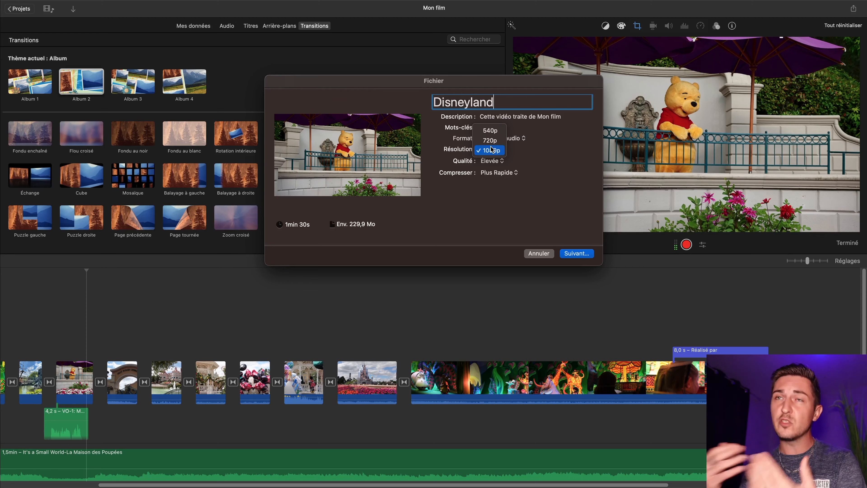
left_click(493, 161)
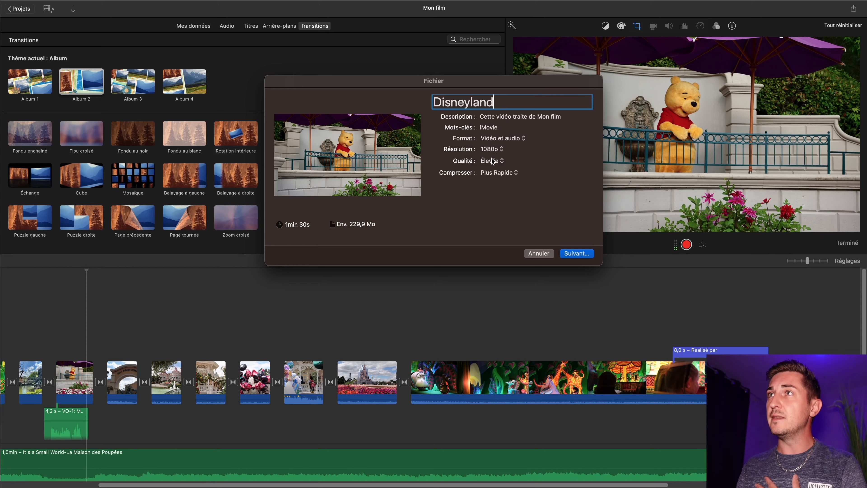
double_click(488, 127)
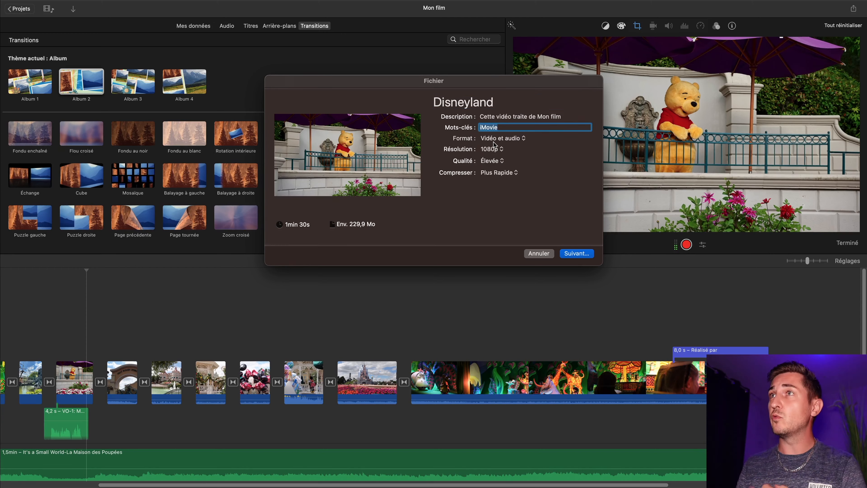
left_click(580, 255)
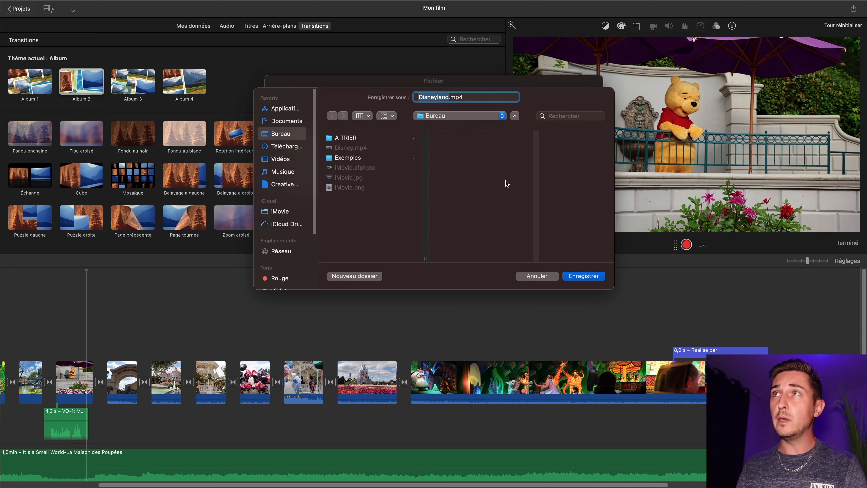
left_click(589, 279)
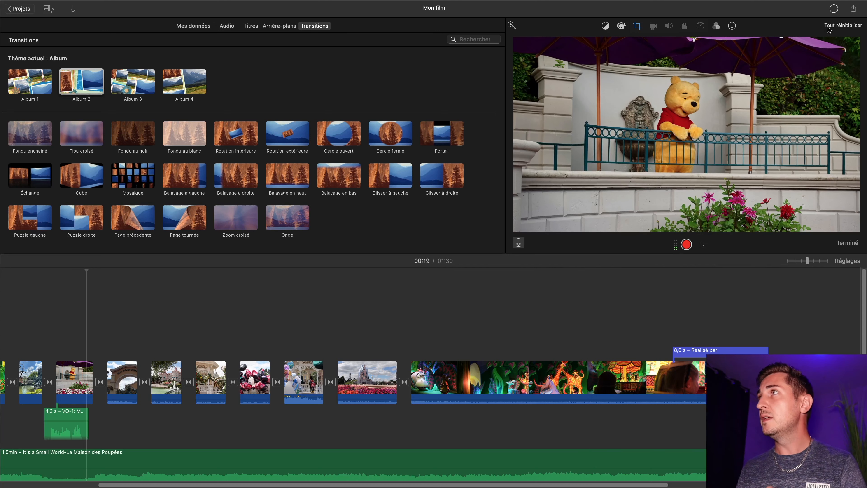
left_click(832, 12)
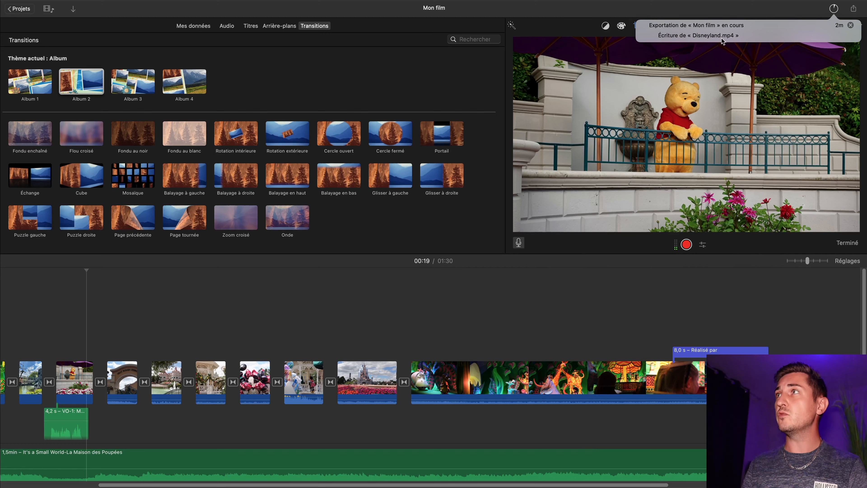
left_click(835, 9)
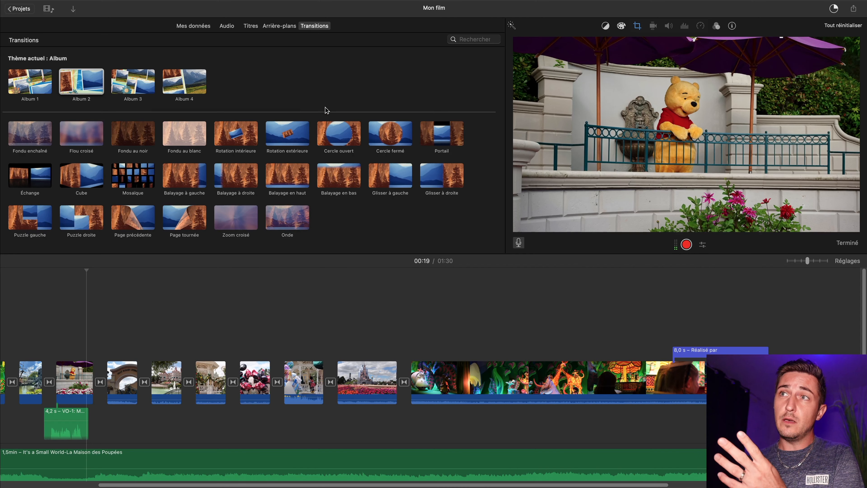
Return to the project overview and name the project Disney.
left_click(25, 12)
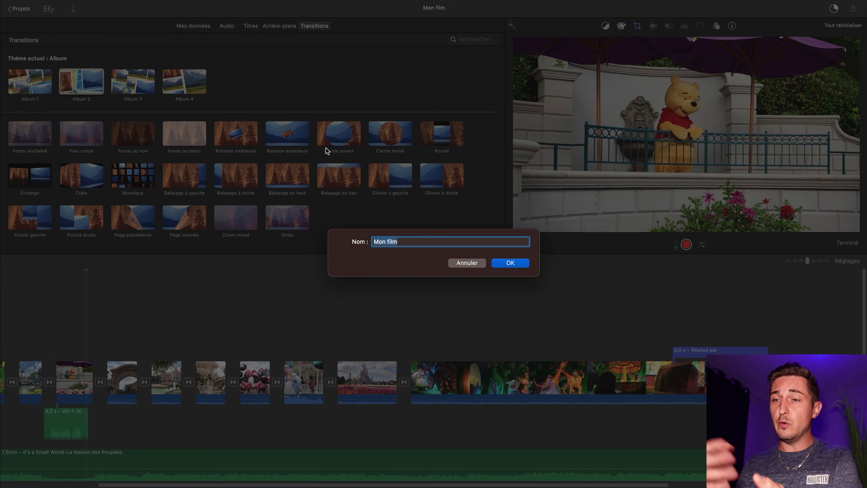
type("Disney")
key("Return")
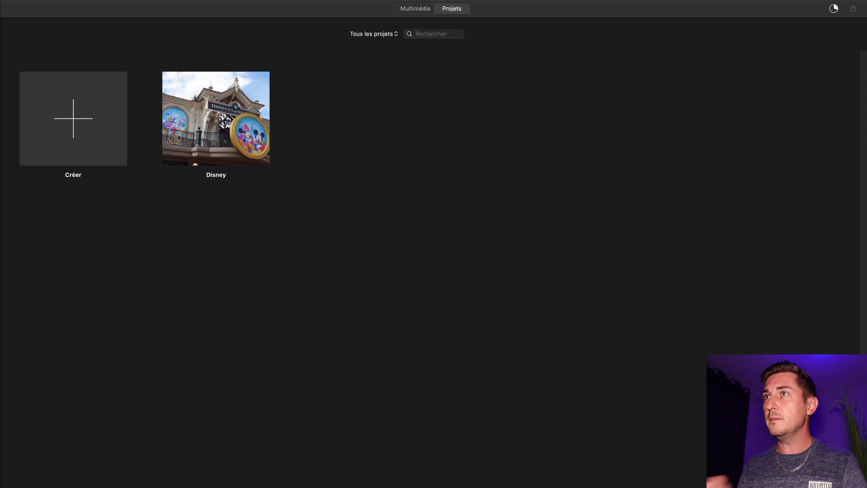
Reopen the Disney project from the project overview and check on the running export.
mouse_move(255, 139)
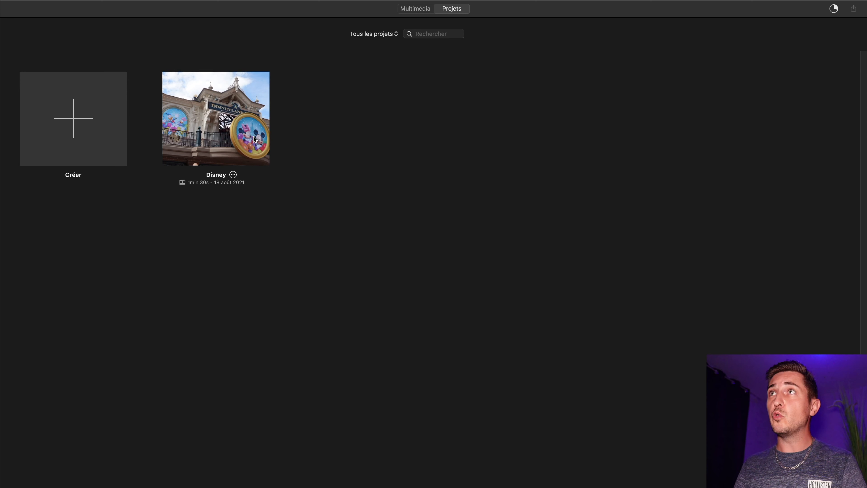
double_click(255, 140)
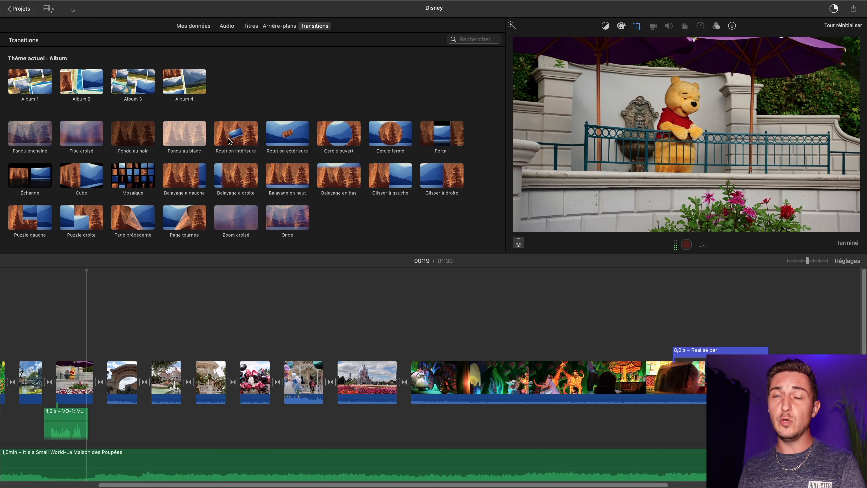
left_click(22, 8)
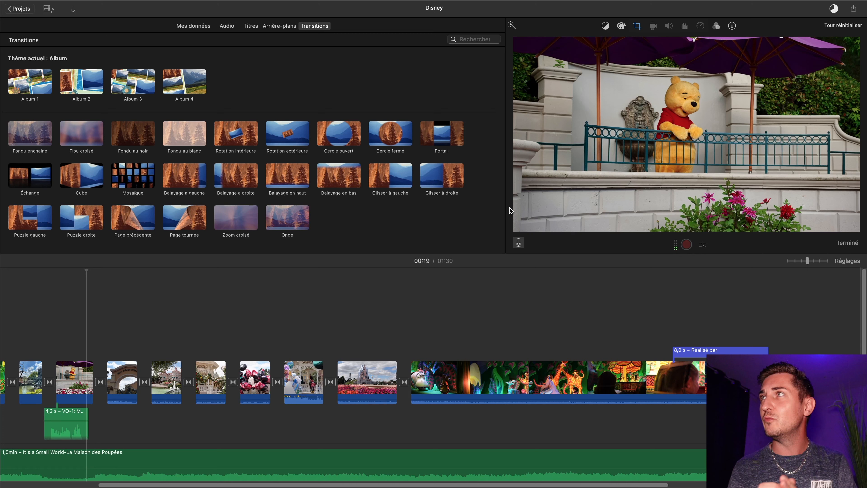
left_click(834, 9)
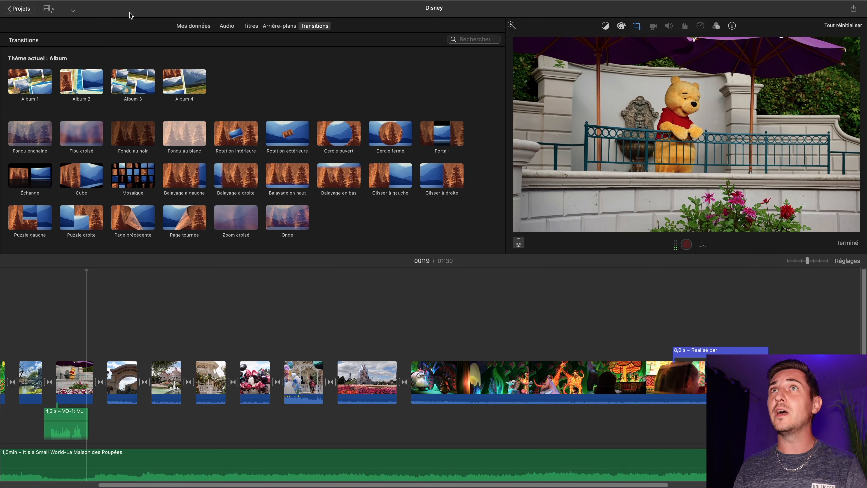
Take the iMovie window out of full screen and close it to reveal the Finder windows.
mouse_move(27, 2)
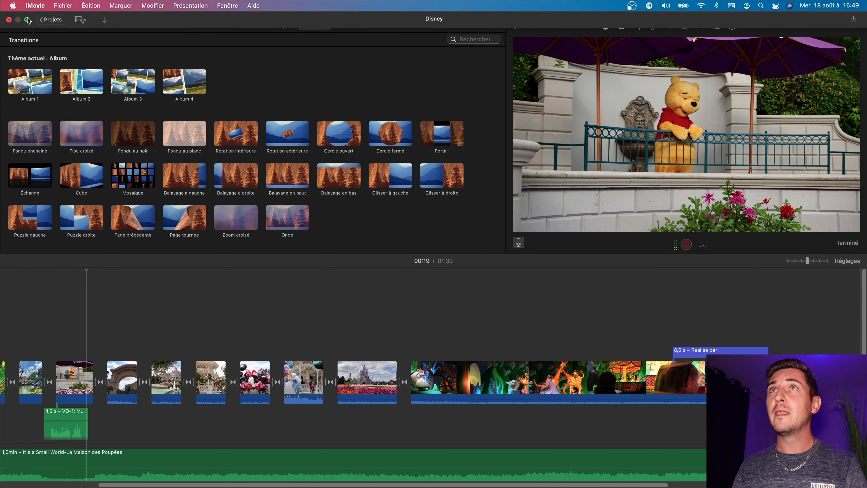
left_click(28, 20)
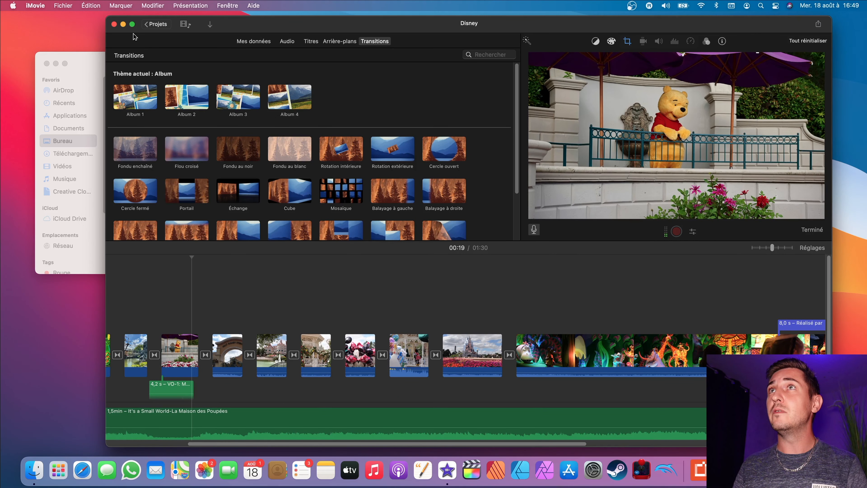
left_click(114, 24)
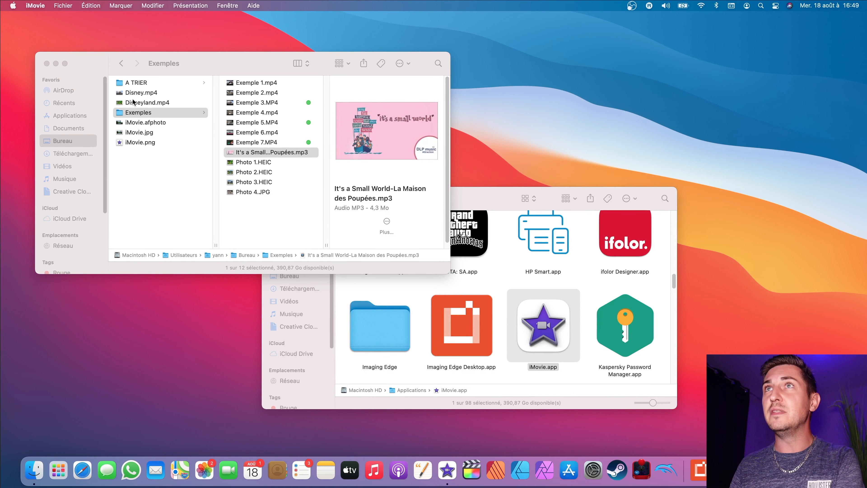
Open Disney.mp4 from the Bureau folder in QuickTime Player, play its opening title, and return to the Finder windows.
double_click(148, 93)
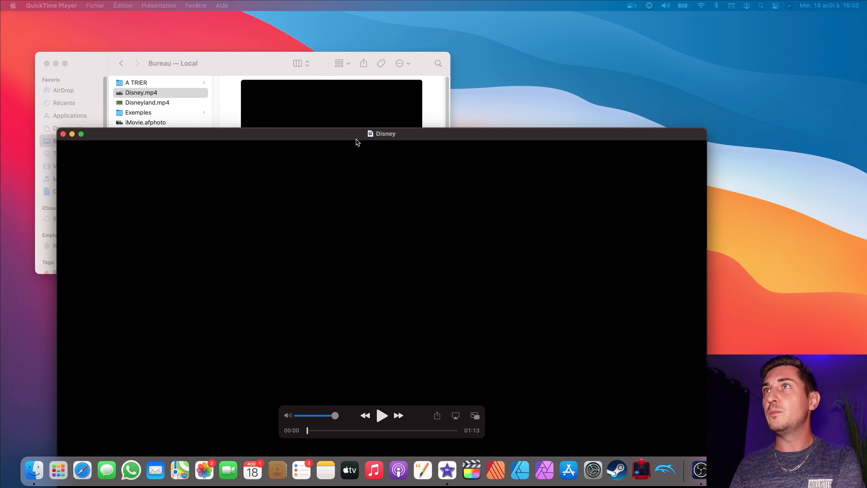
left_click_drag(357, 140, 379, 74)
left_click(401, 351)
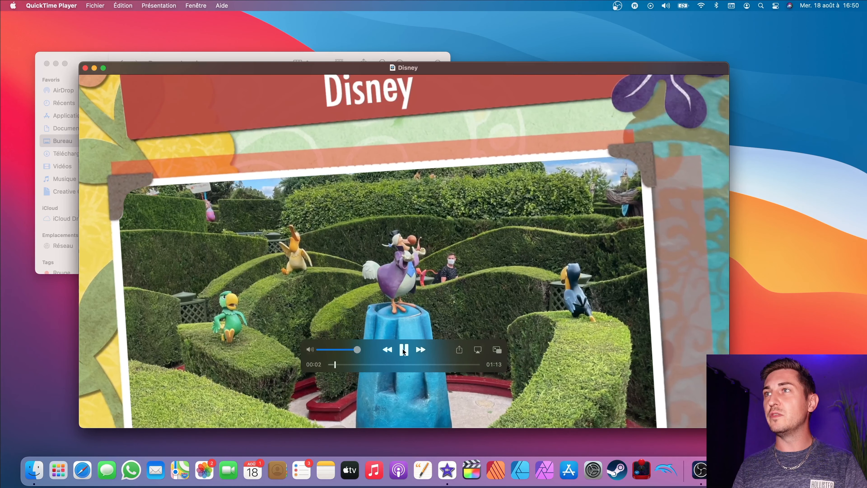
left_click(403, 350)
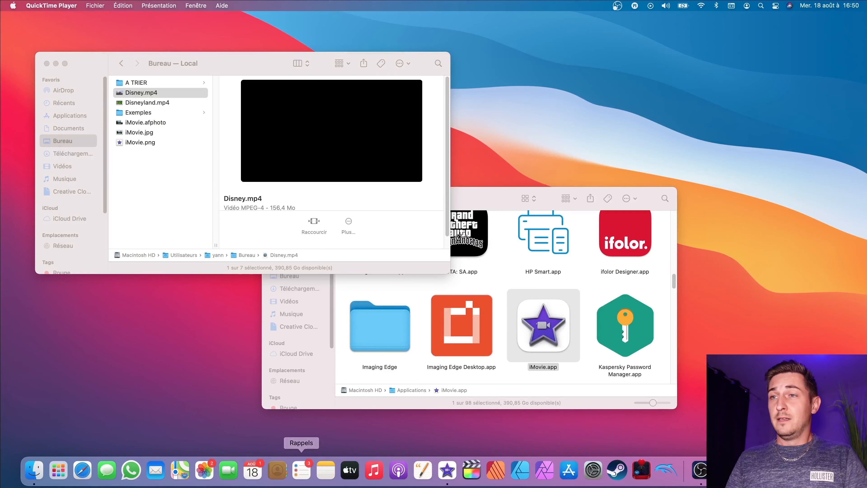
key("ctrl+Up")
key("ctrl+Up")
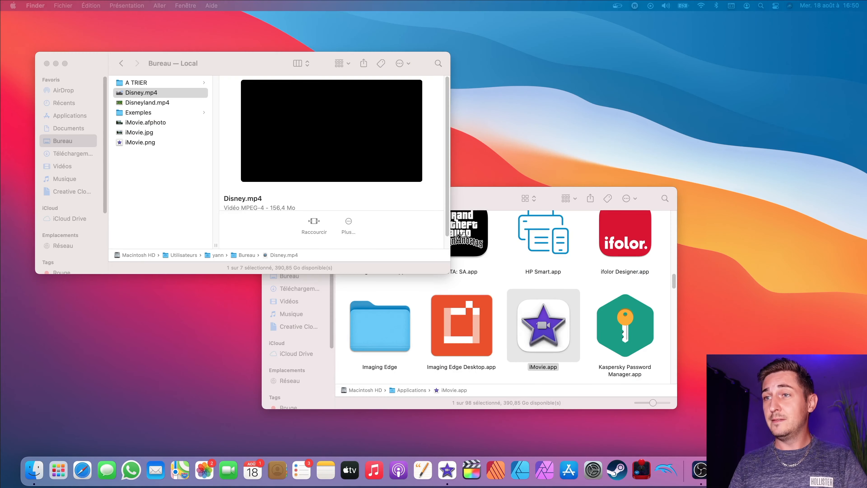